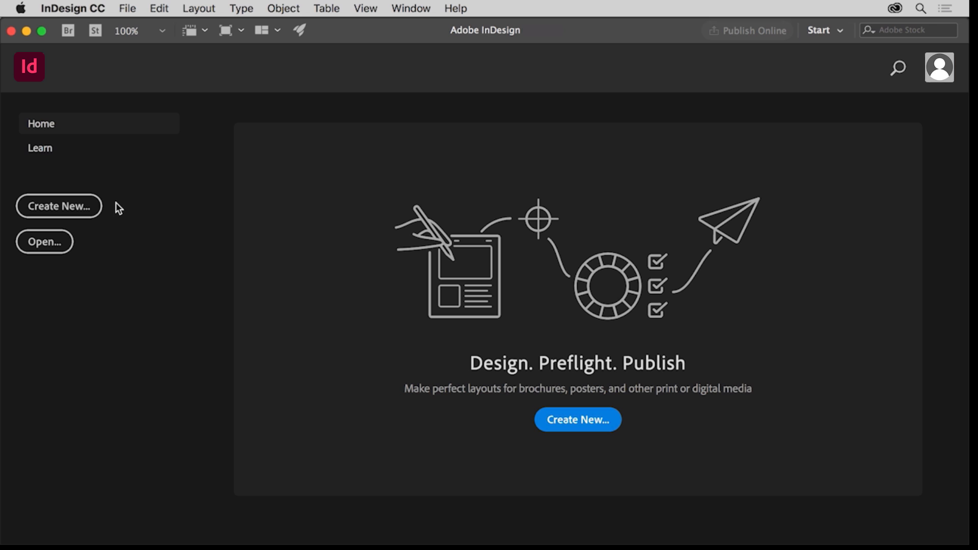
Step: Start a new print document, list all blank document presets and choose the Tabloid preset
click(134, 14)
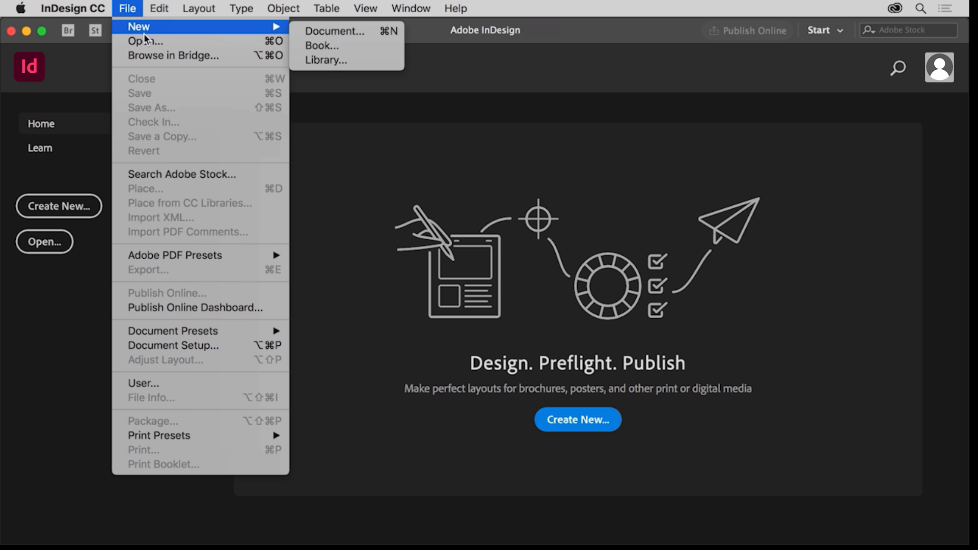
mouse_move(157, 31)
click(369, 35)
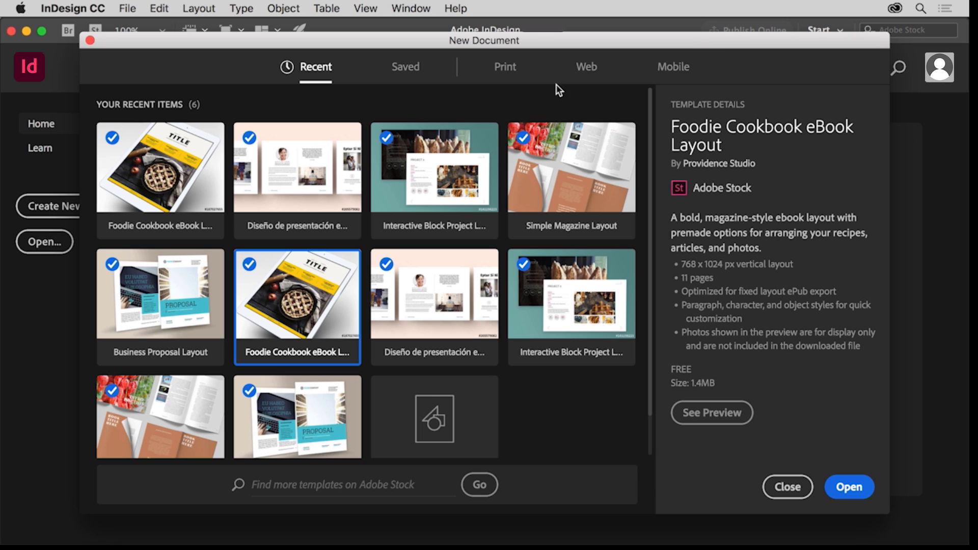
click(512, 76)
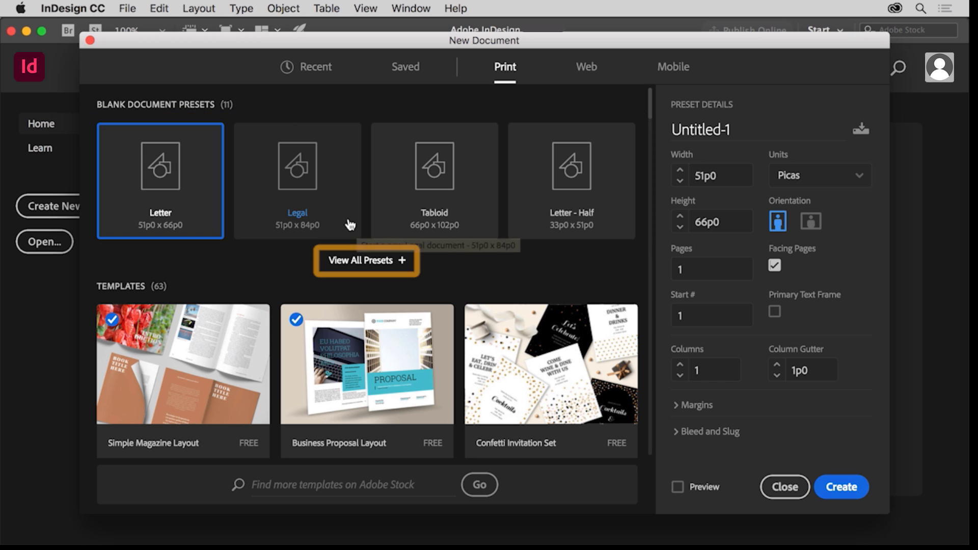
click(356, 258)
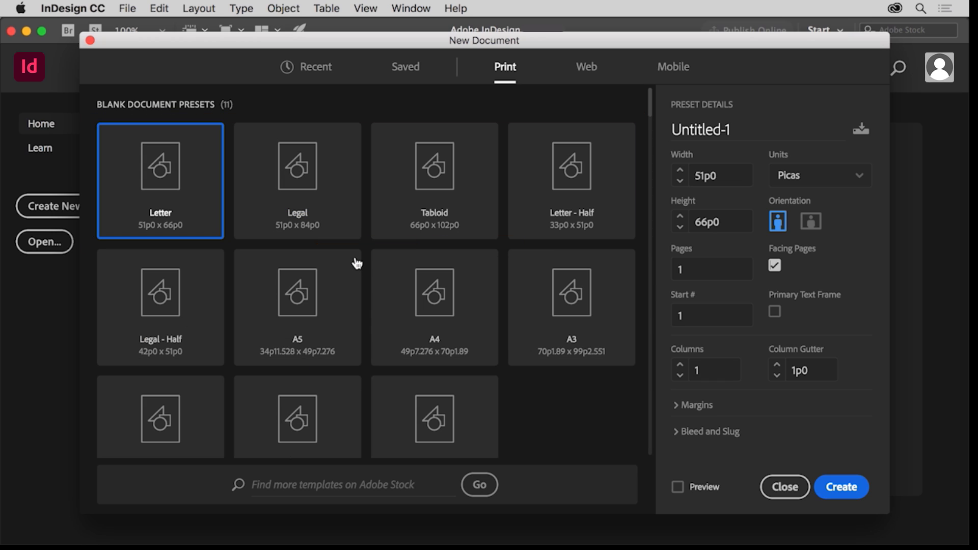
click(395, 207)
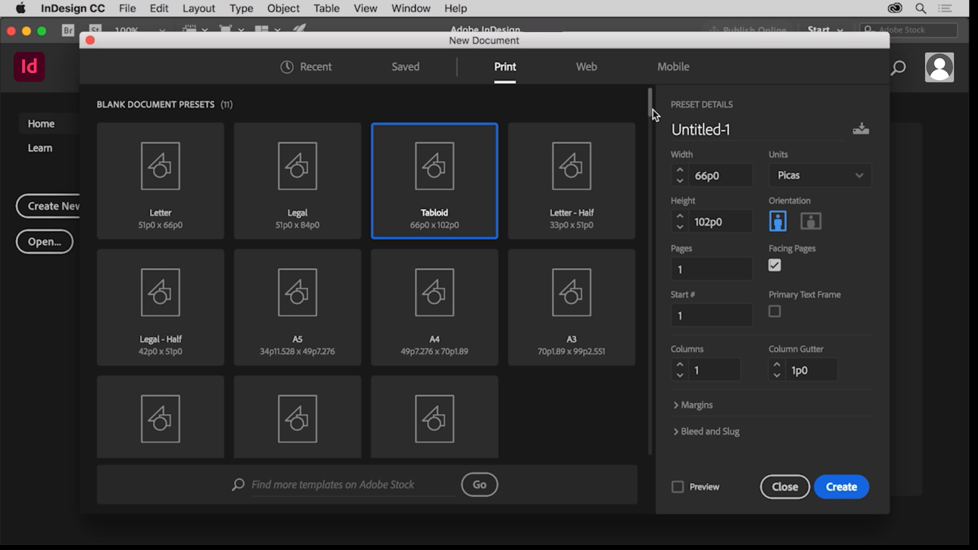
Step: Name the new document Flyer and set its units to inches
drag(653, 109, 662, 158)
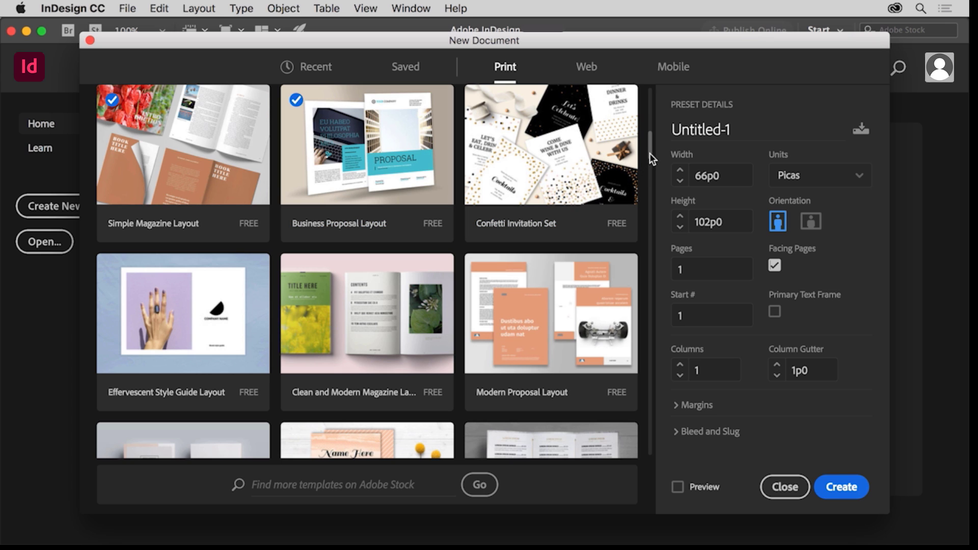
drag(650, 152, 653, 104)
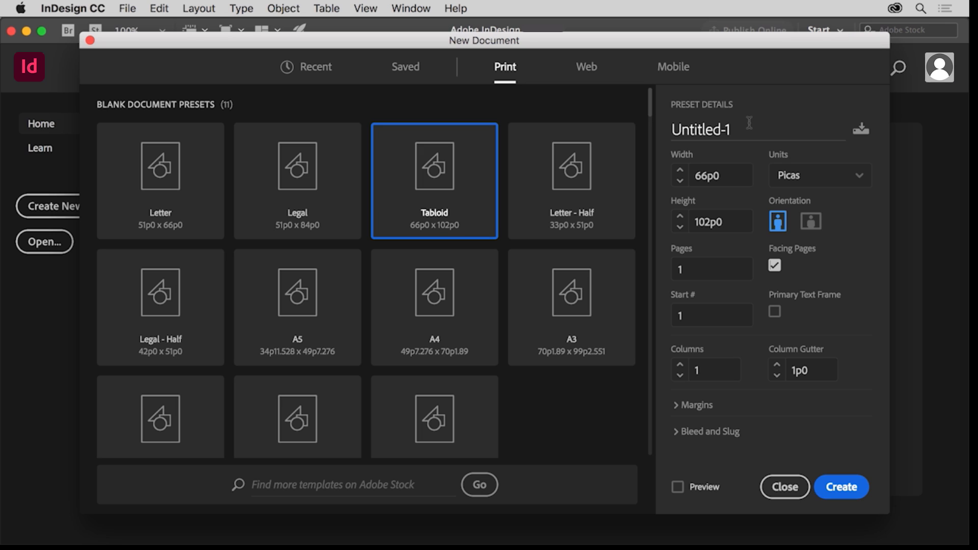
drag(749, 122, 645, 135)
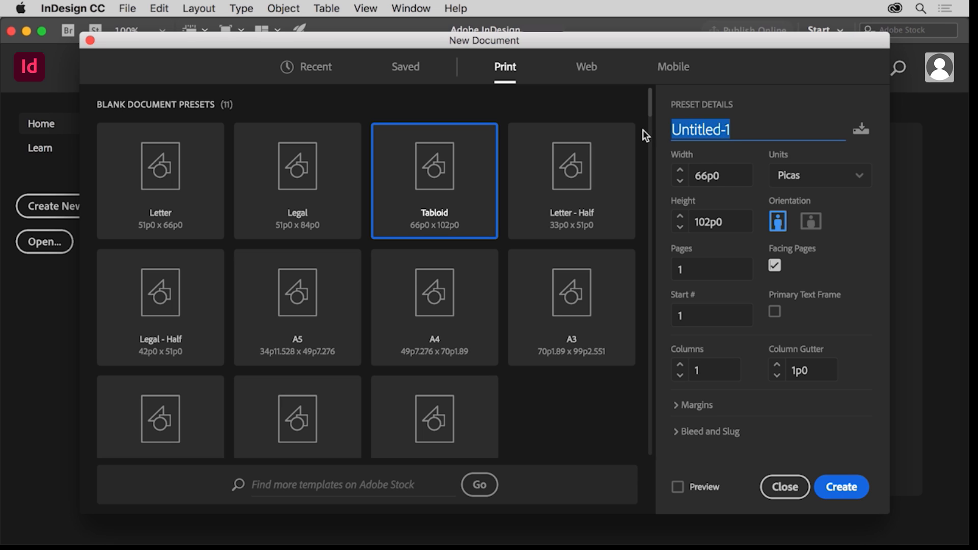
text(Flyer)
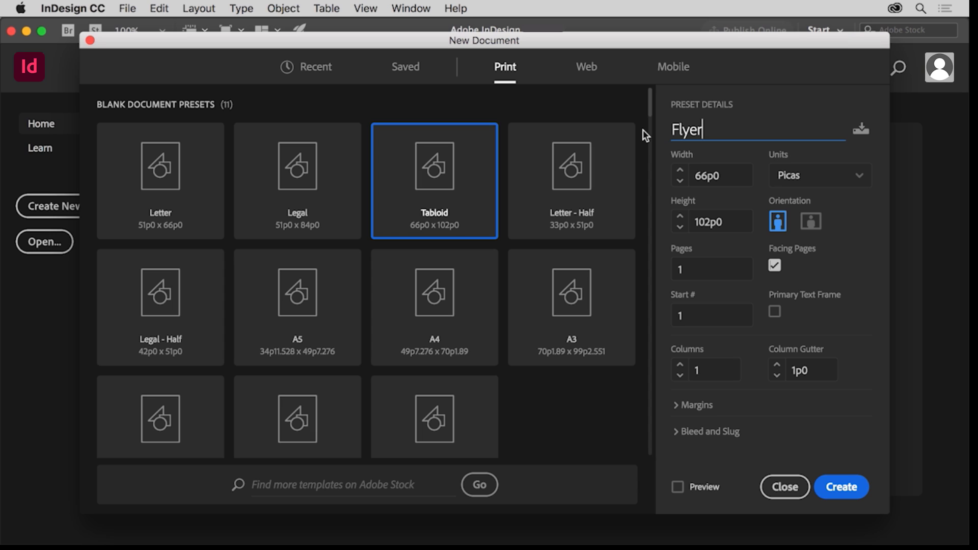
click(806, 177)
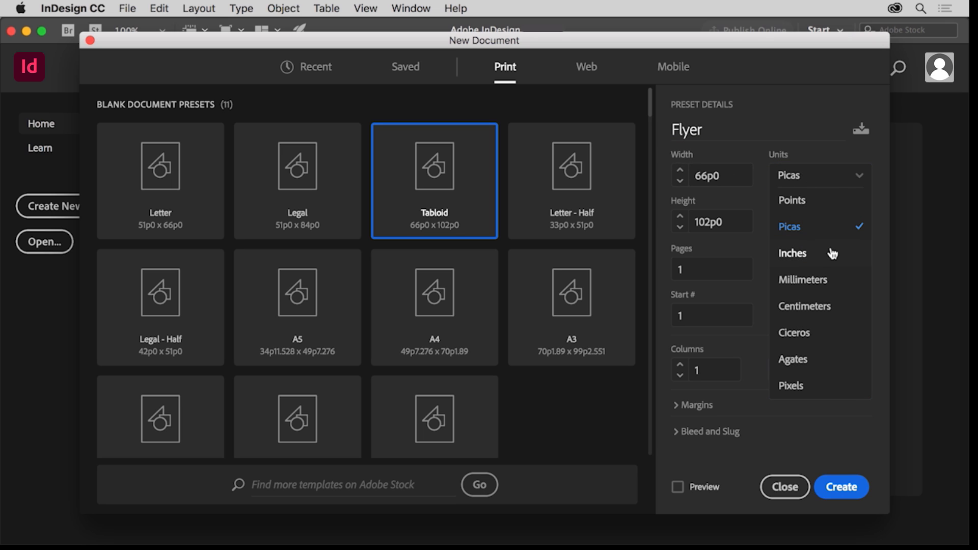
click(833, 254)
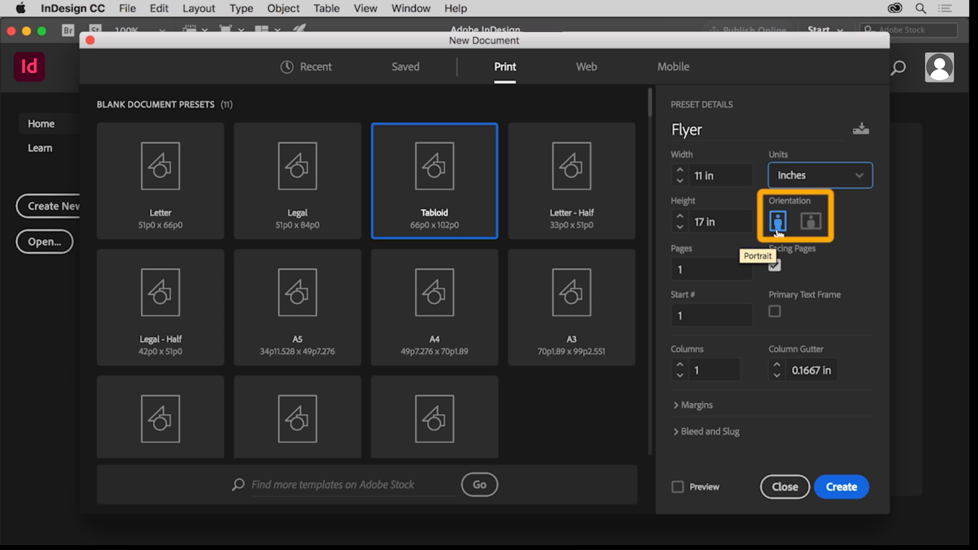
Step: Create the Flyer document in landscape orientation with facing pages turned off
click(815, 230)
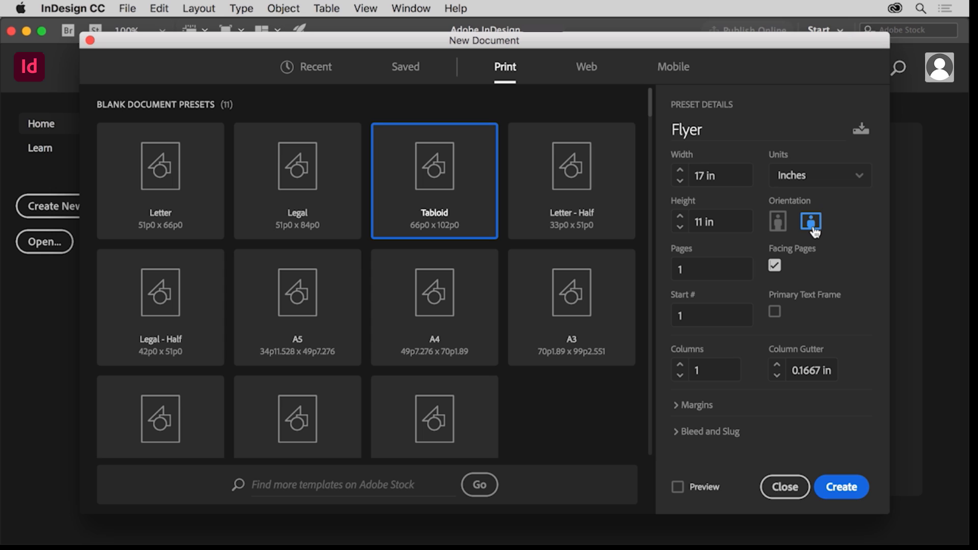
click(775, 266)
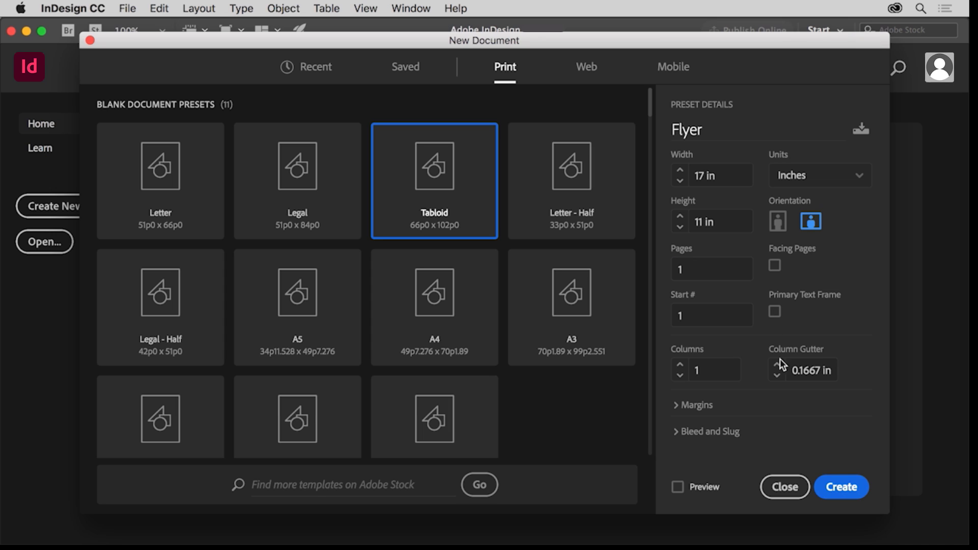
click(855, 486)
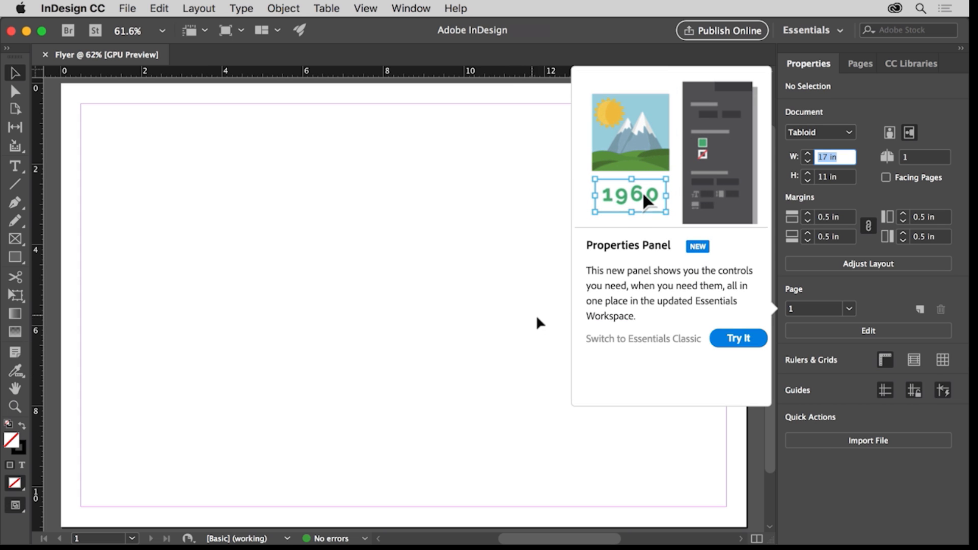
Step: Dismiss the Properties panel introduction and look through the document's available page size presets
click(724, 342)
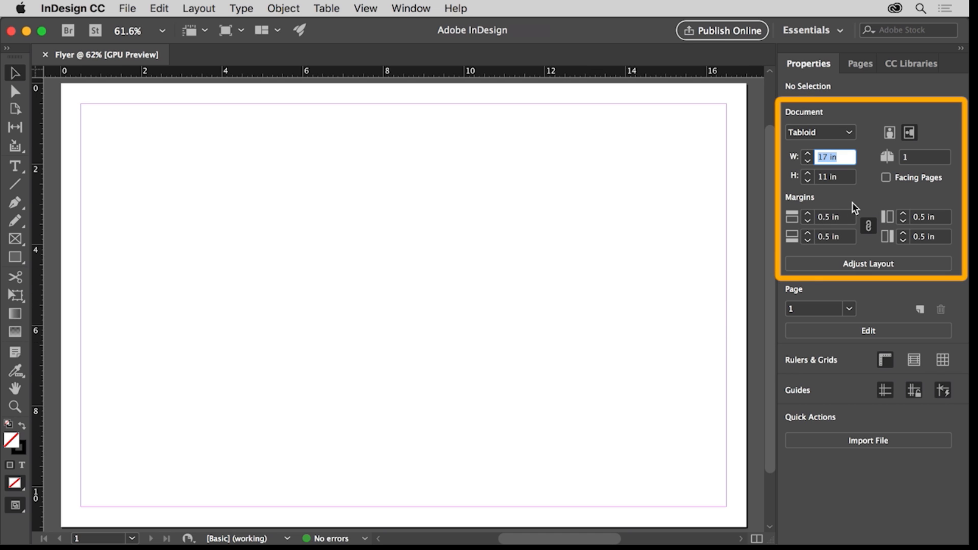
click(849, 133)
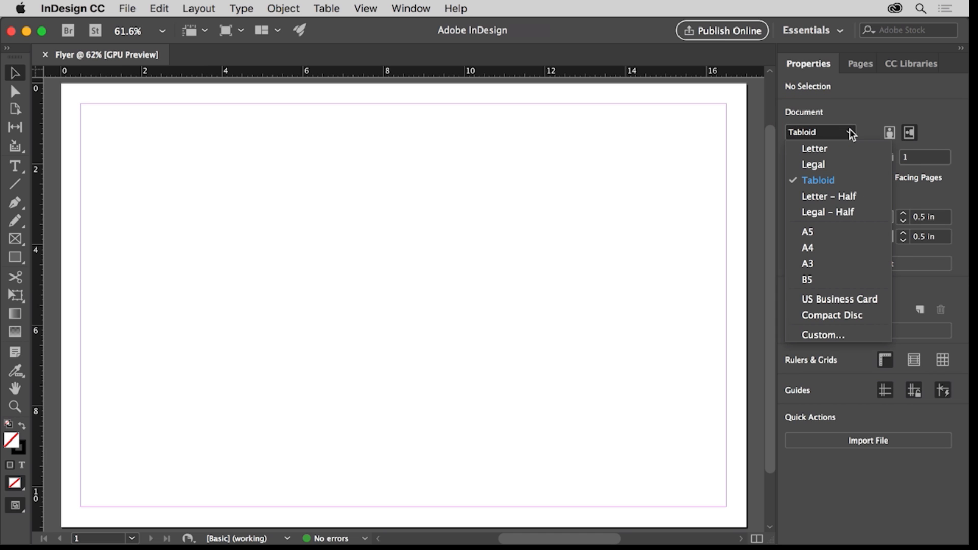
click(852, 134)
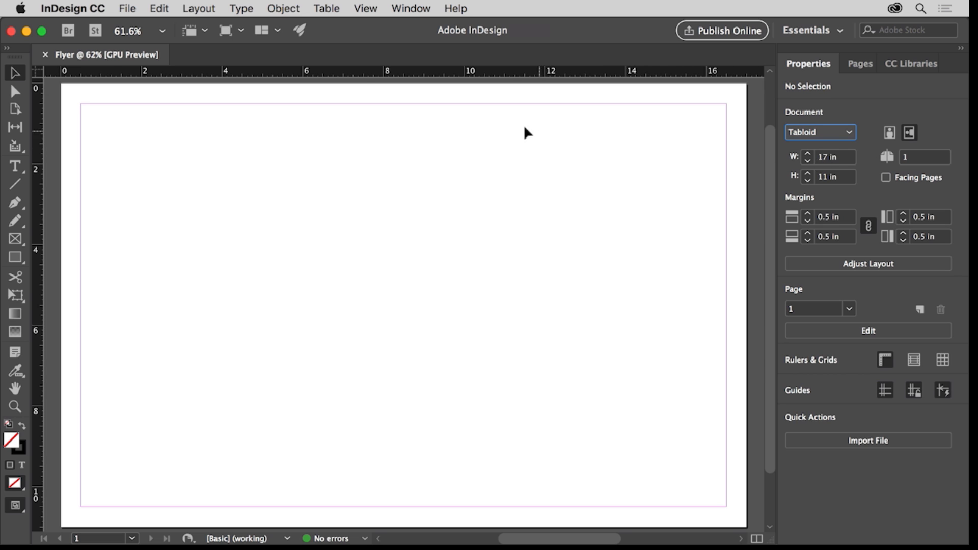
Step: Save the new document to the Desktop as Flyer in InDesign CC 2019 document format
click(129, 6)
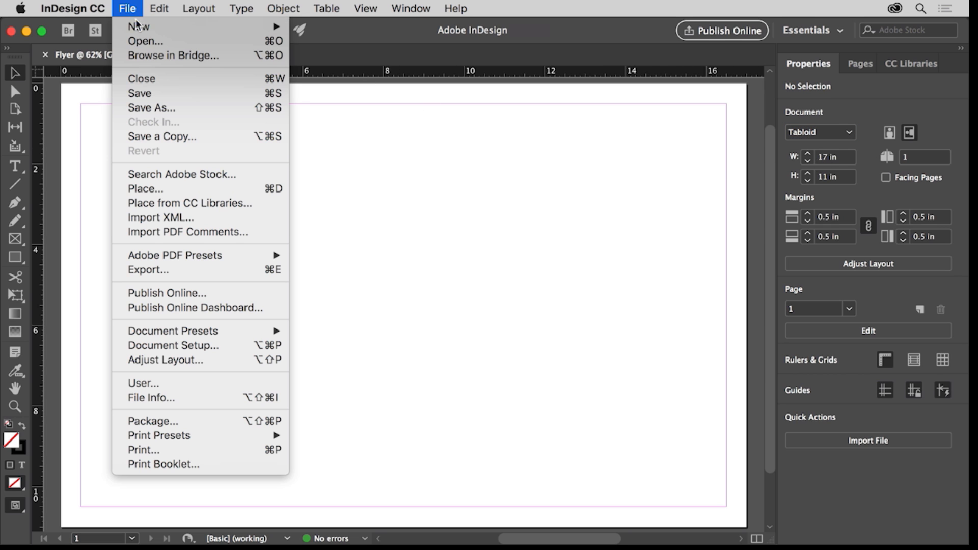
click(165, 92)
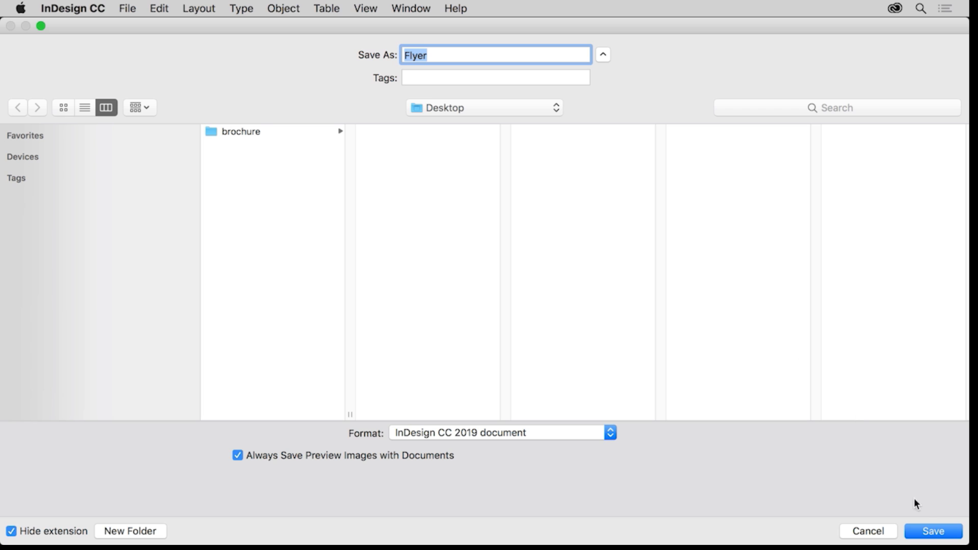
click(935, 532)
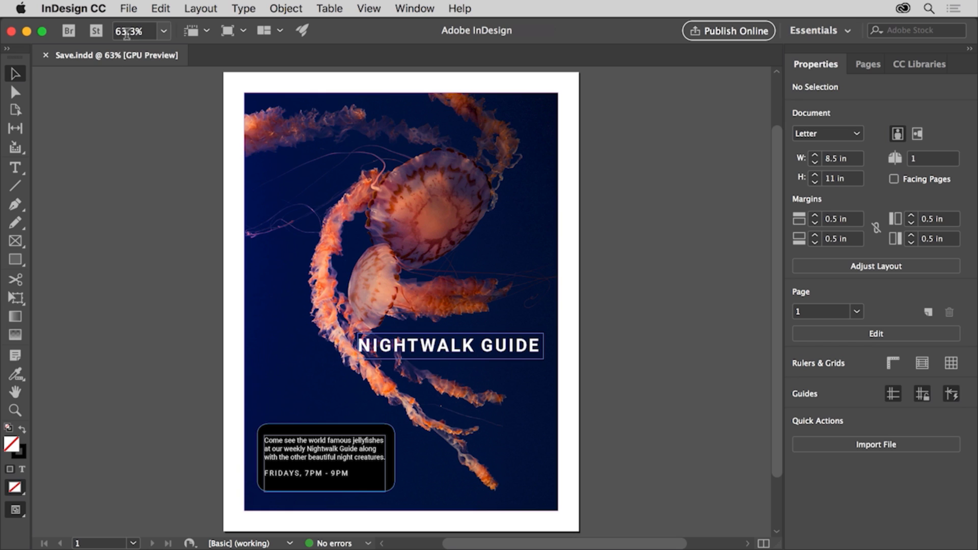
click(130, 9)
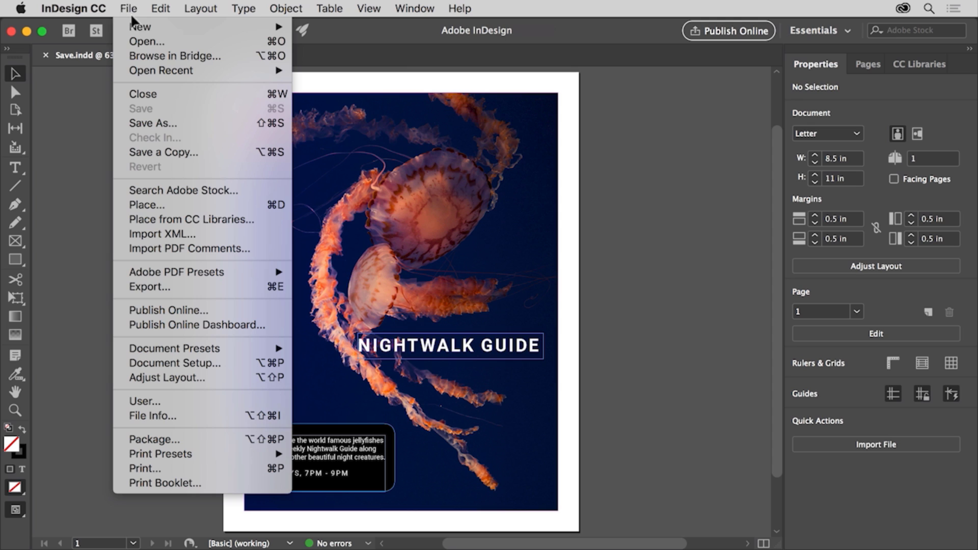
click(168, 42)
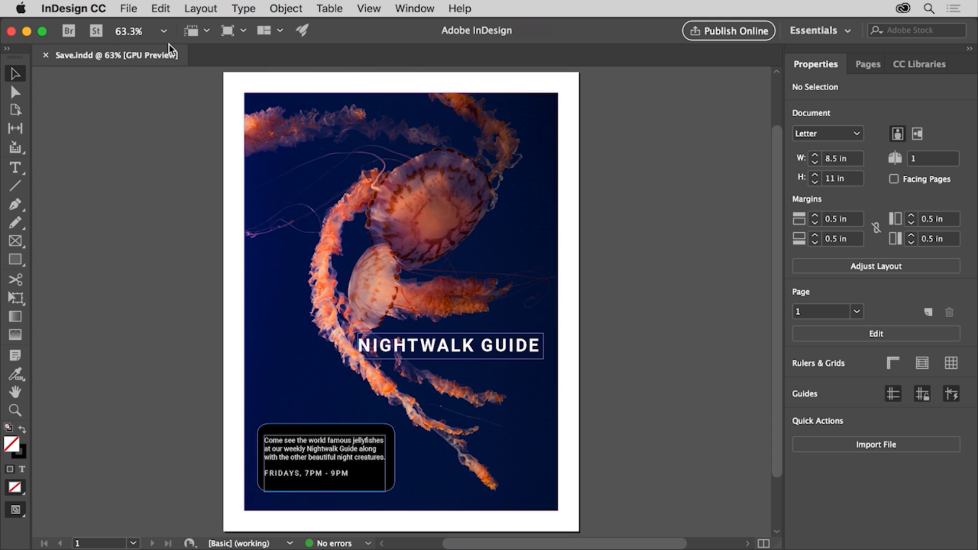
Step: Save the jellyfish flyer as a separate version named Save_v2 in folder 01
click(135, 10)
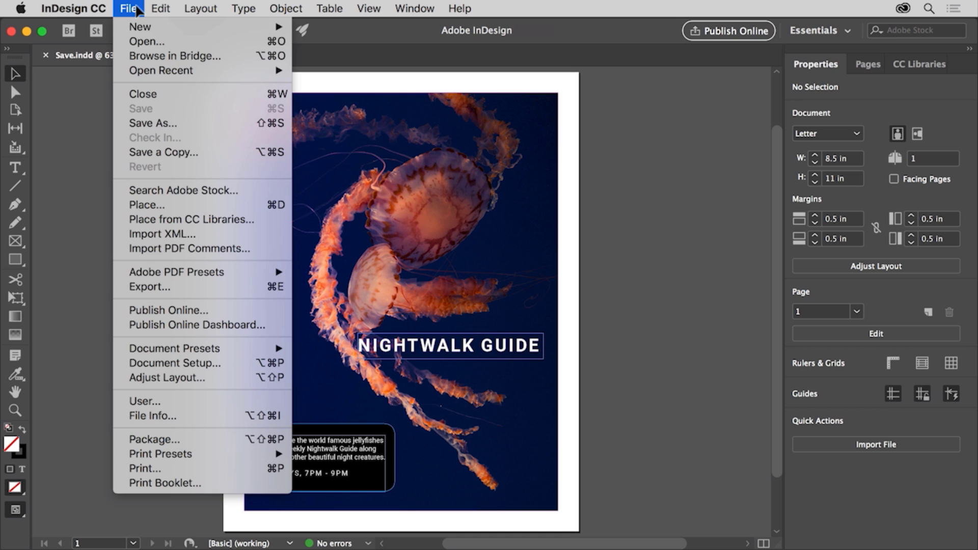
click(188, 122)
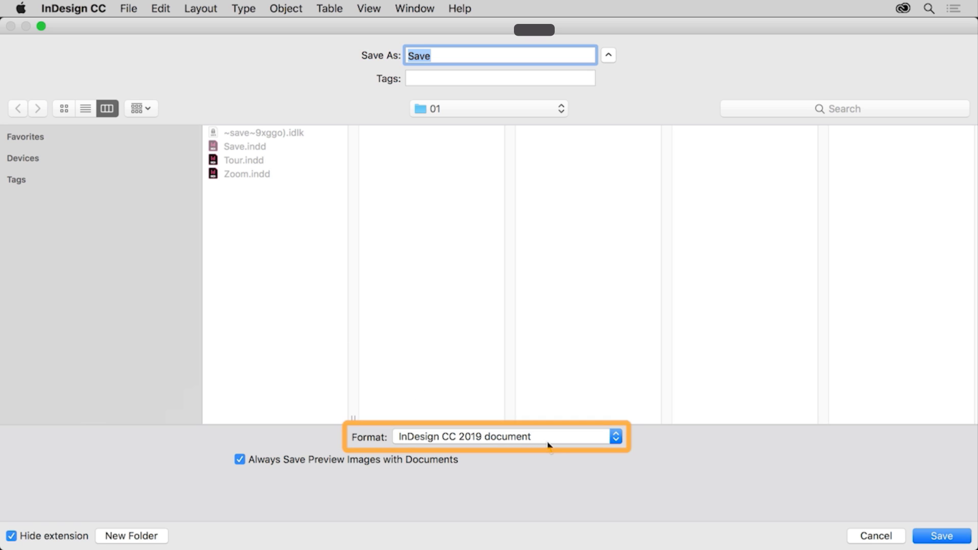
click(456, 55)
text(_v2)
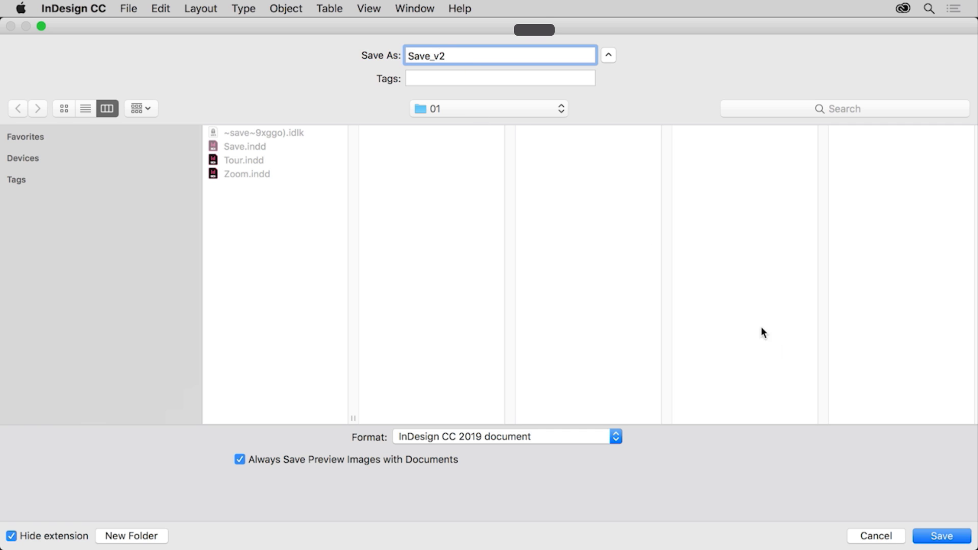
click(929, 530)
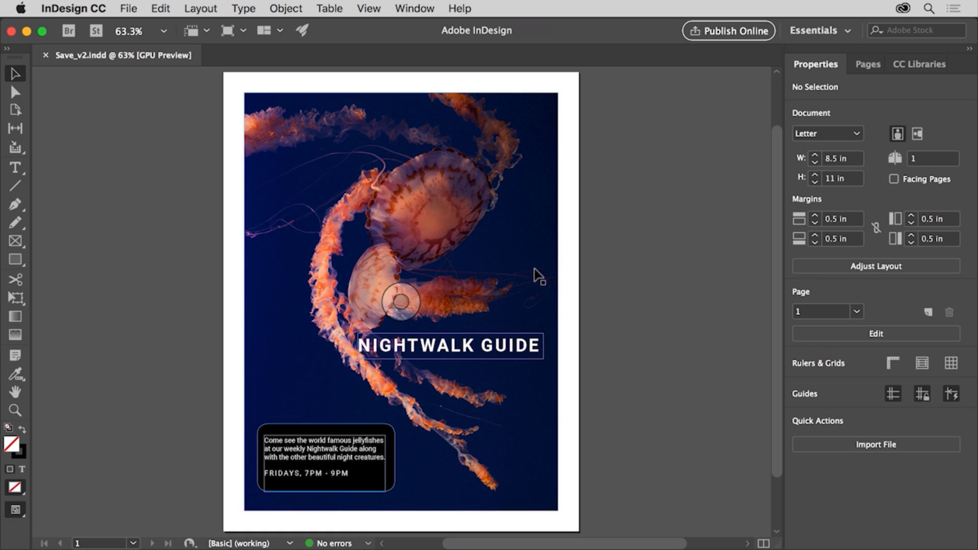
Step: Begin exporting the jellyfish flyer to folder 01 as Save_v2 in Adobe PDF (Print) format
click(129, 9)
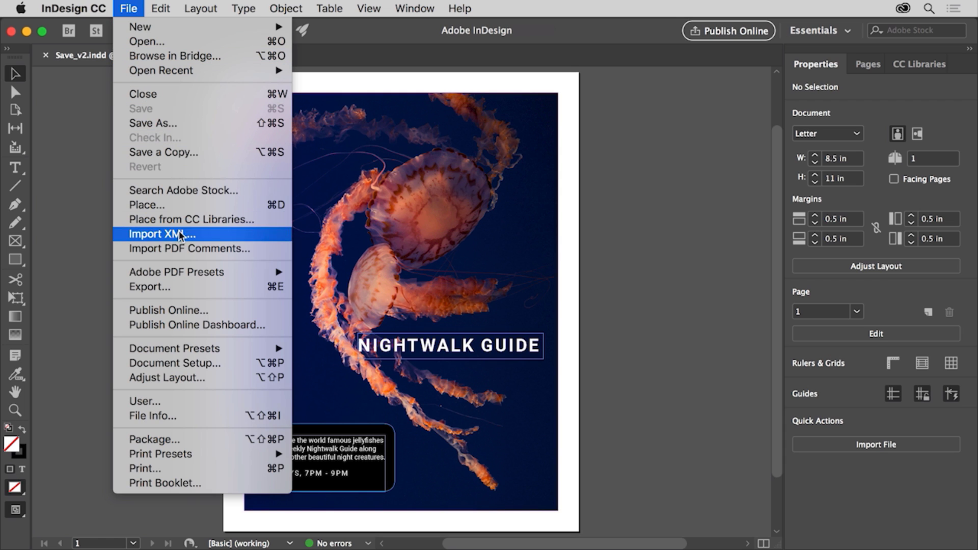
click(181, 286)
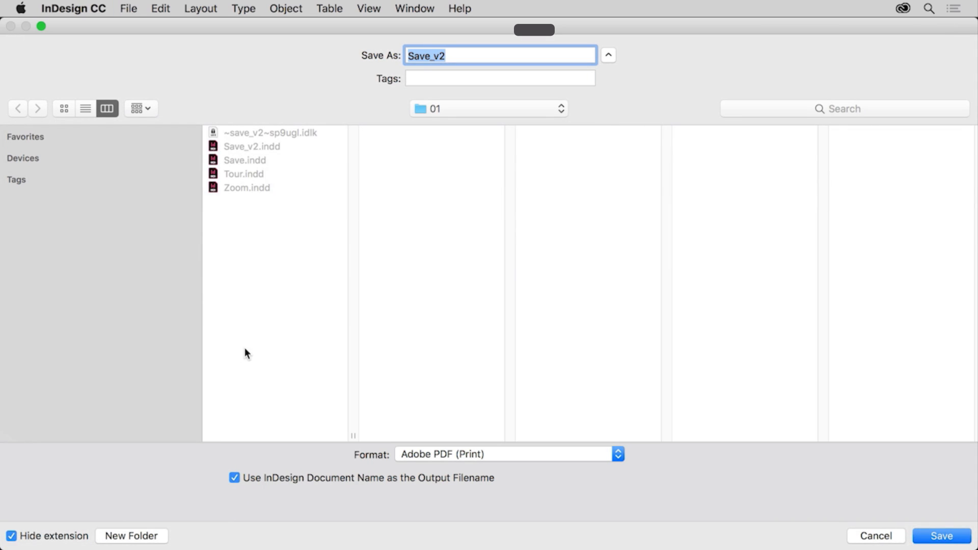
click(524, 455)
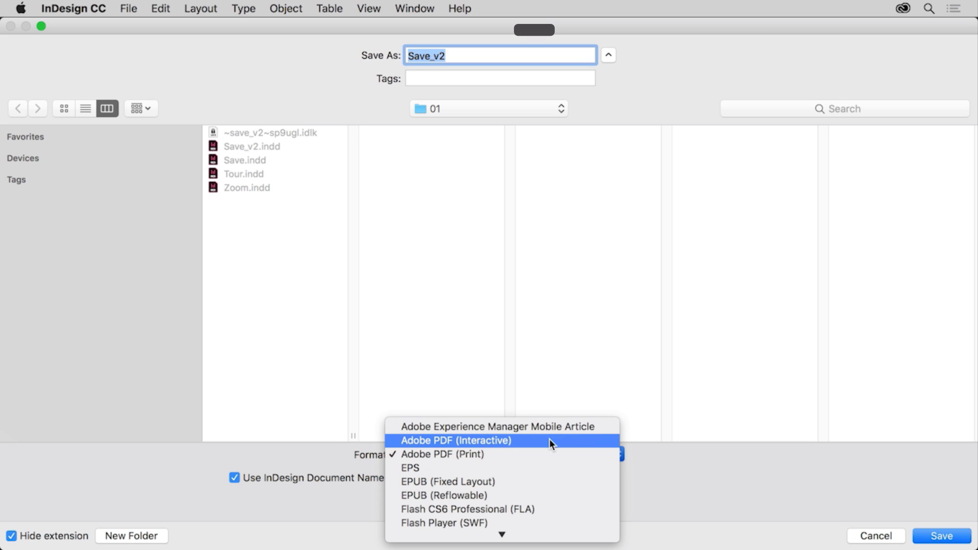
scroll(548, 446, down, 3)
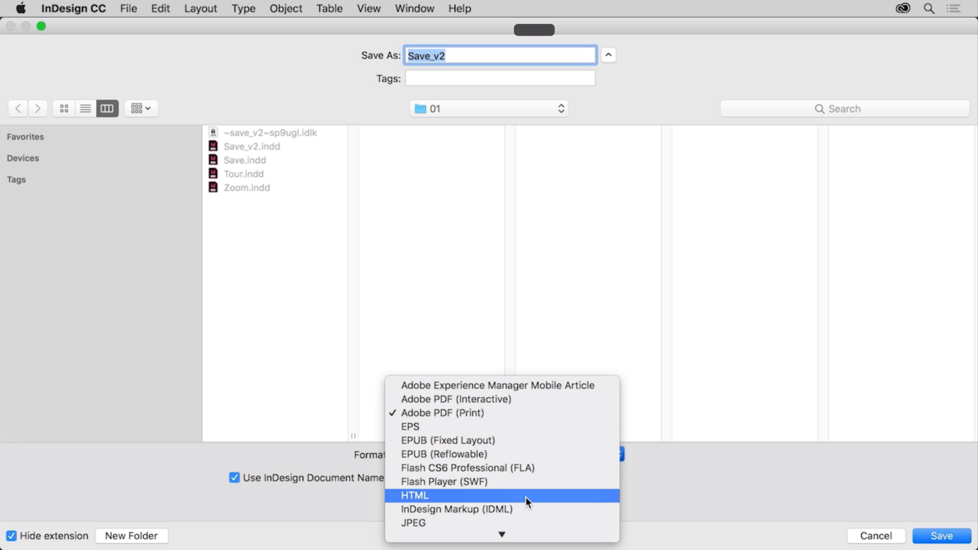
click(537, 417)
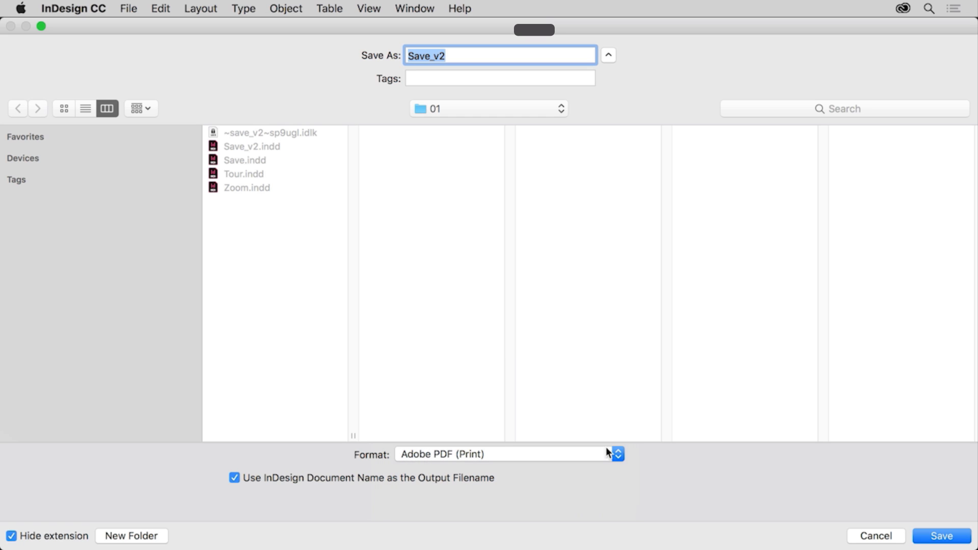
click(924, 535)
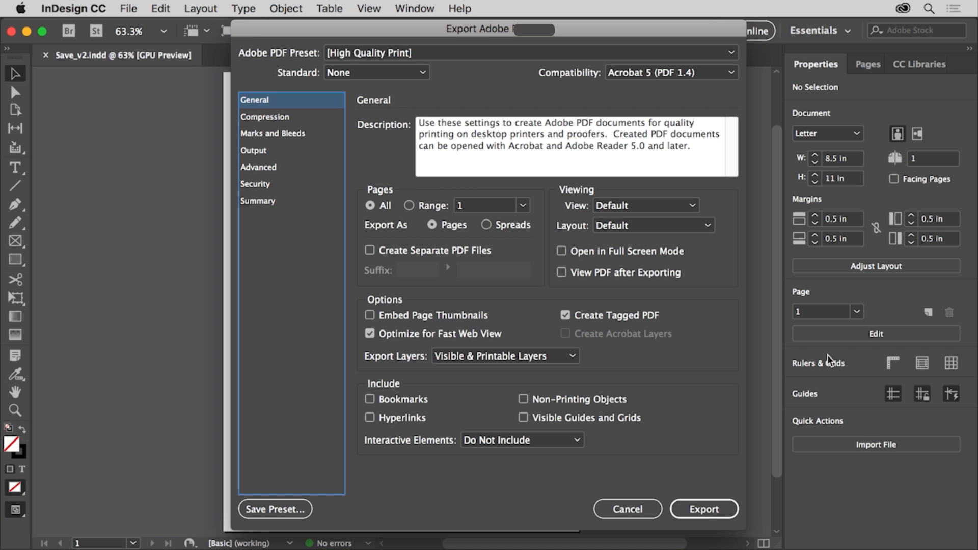
Step: Review the Adobe PDF presets, keep High Quality Print and export the PDF
click(733, 51)
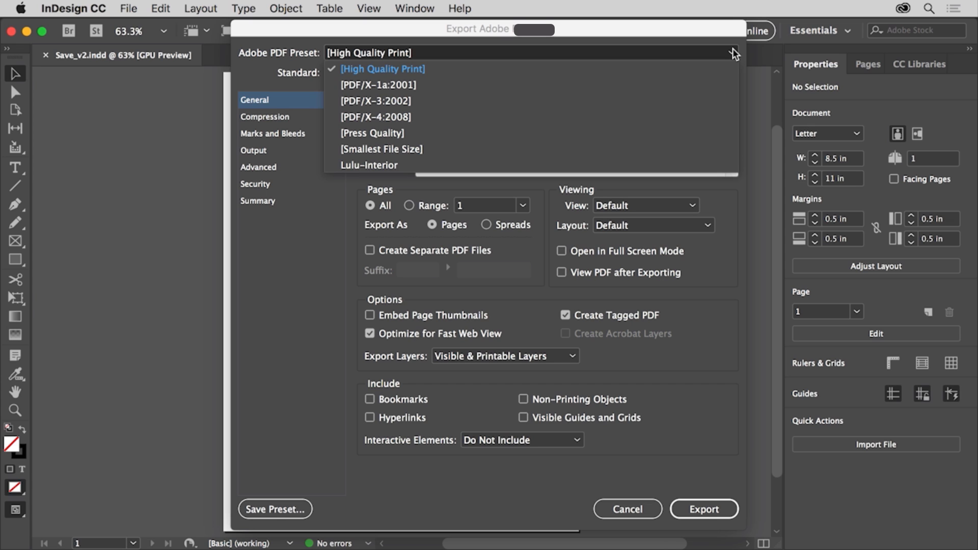
click(734, 53)
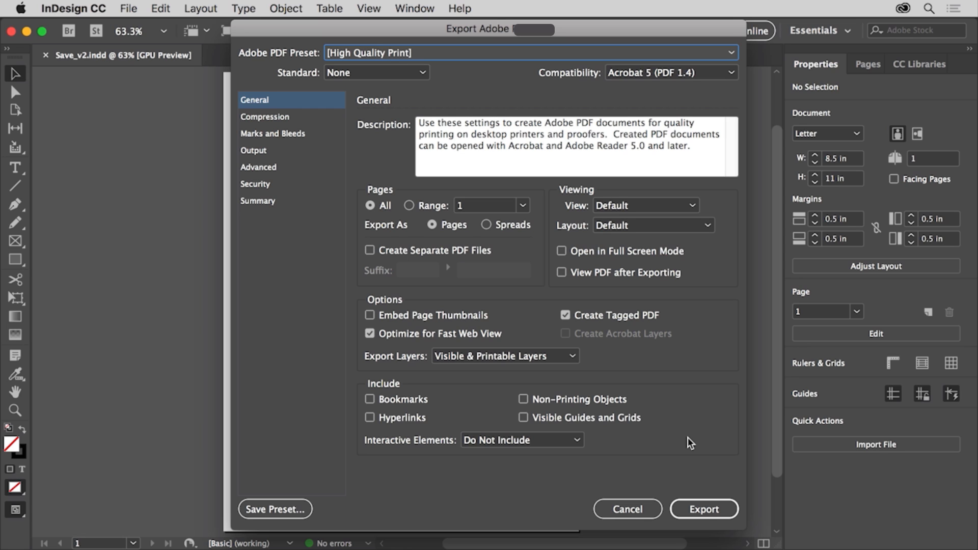
click(709, 508)
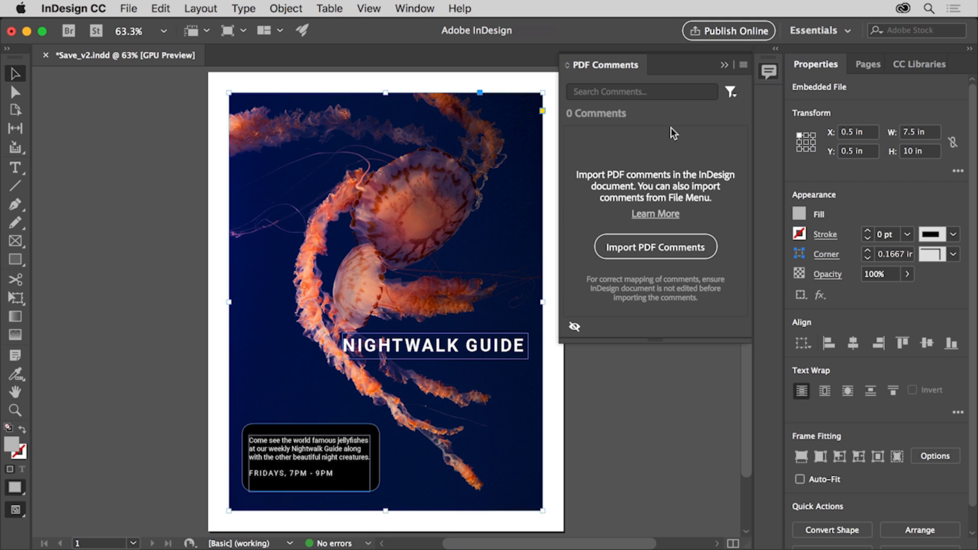
Step: Close the floating PDF Comments panel and close the Save_v2 jellyfish flyer without saving its changes
right_click(638, 65)
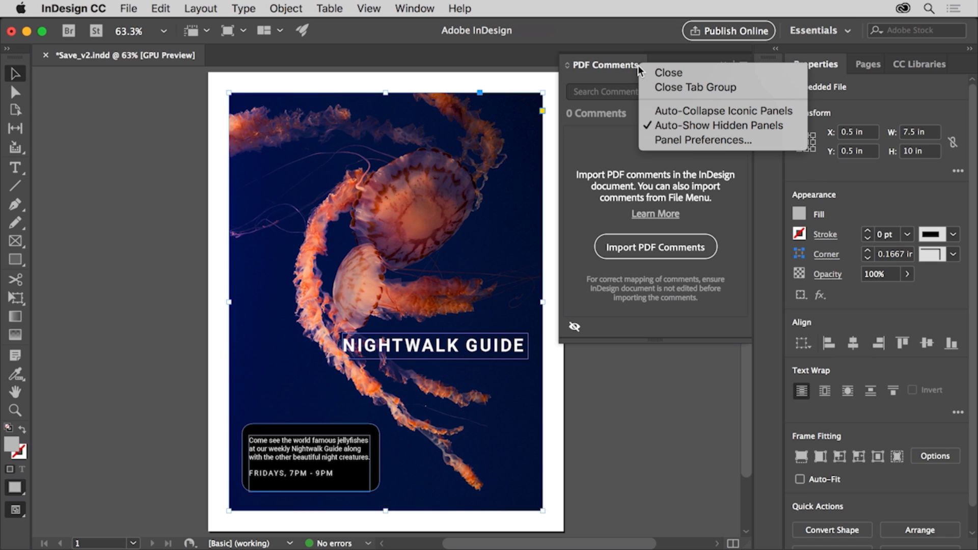
click(680, 72)
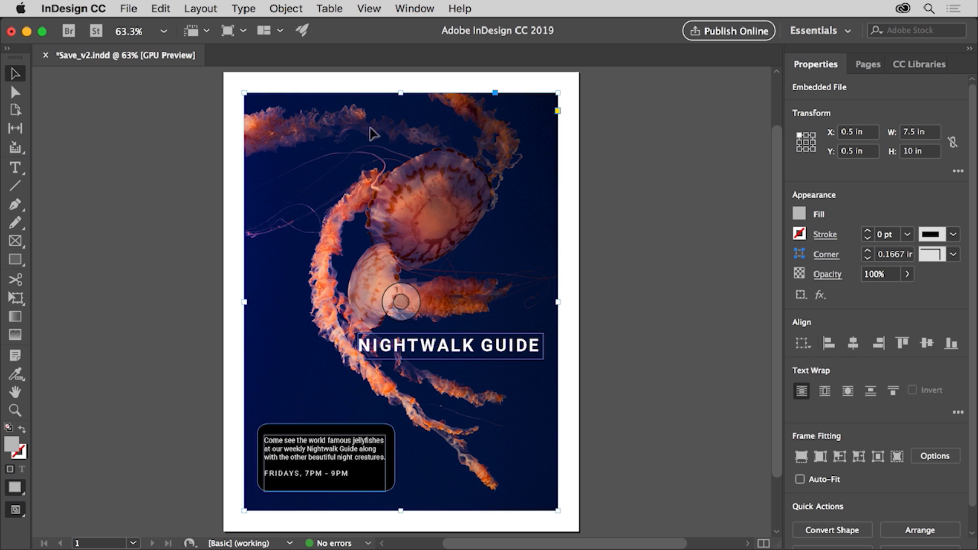
click(130, 14)
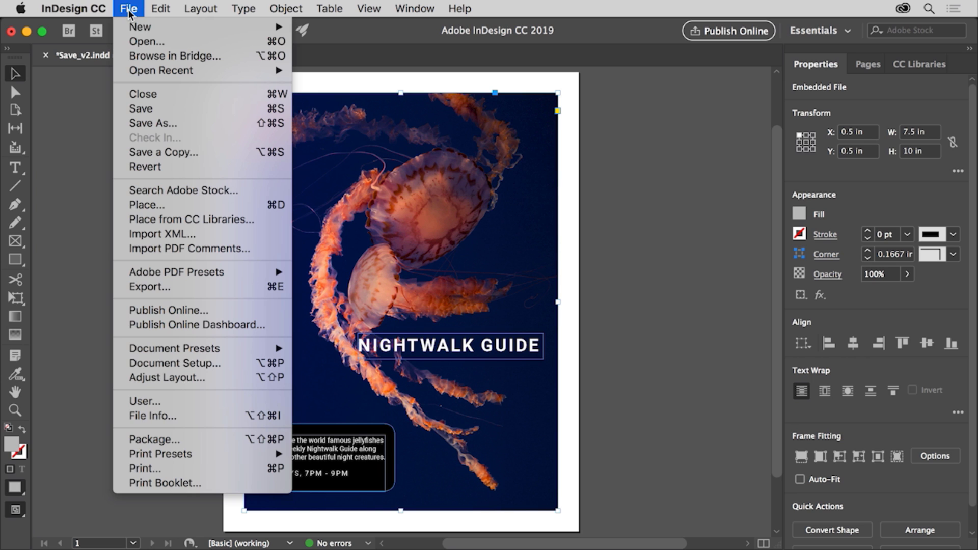
click(169, 96)
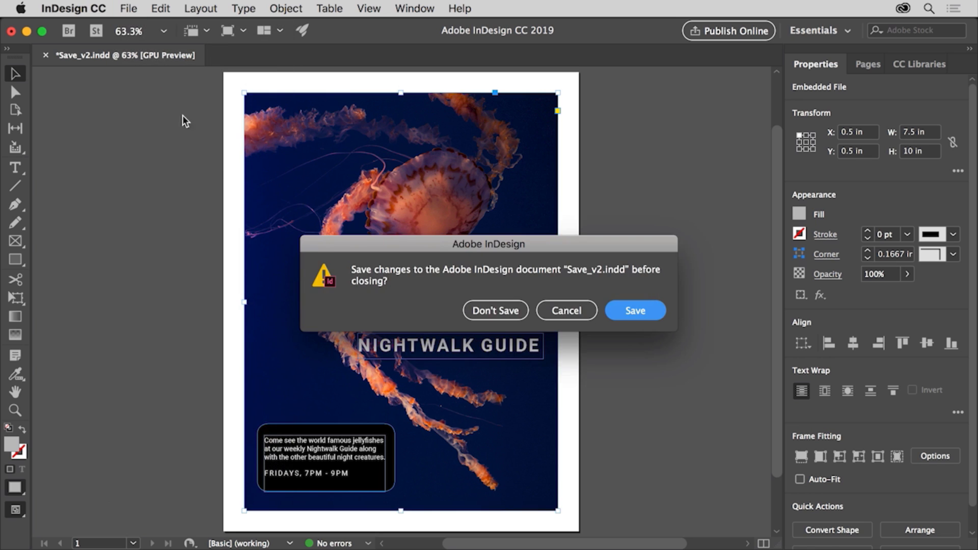
click(484, 315)
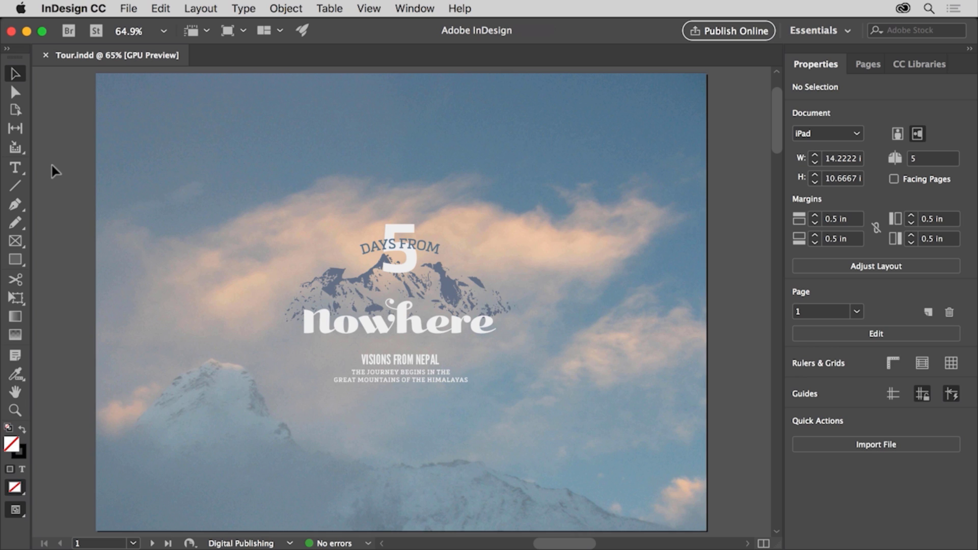
Step: Swap the Rectangle tool for the Ellipse tool, and select the mountain background image on page 1 with the Selection tool
click(15, 259)
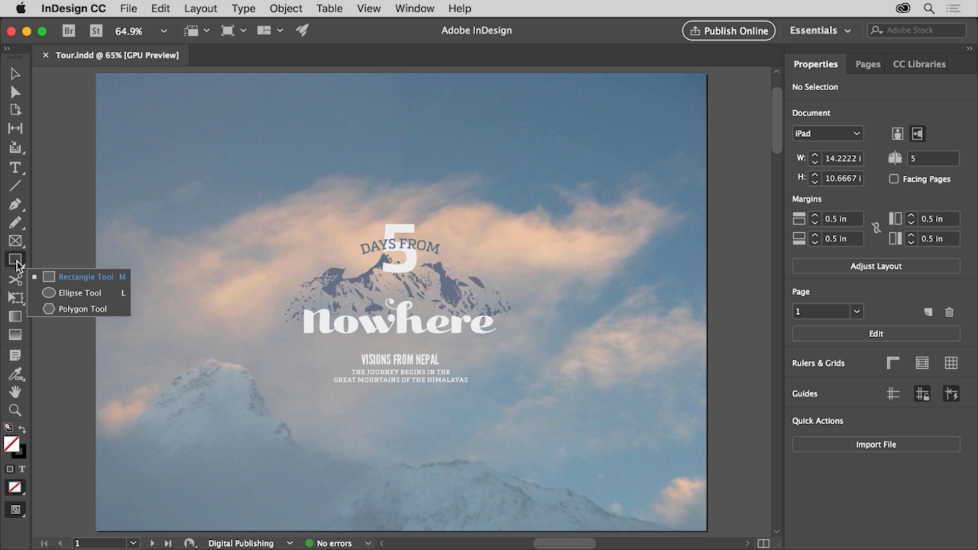
click(111, 293)
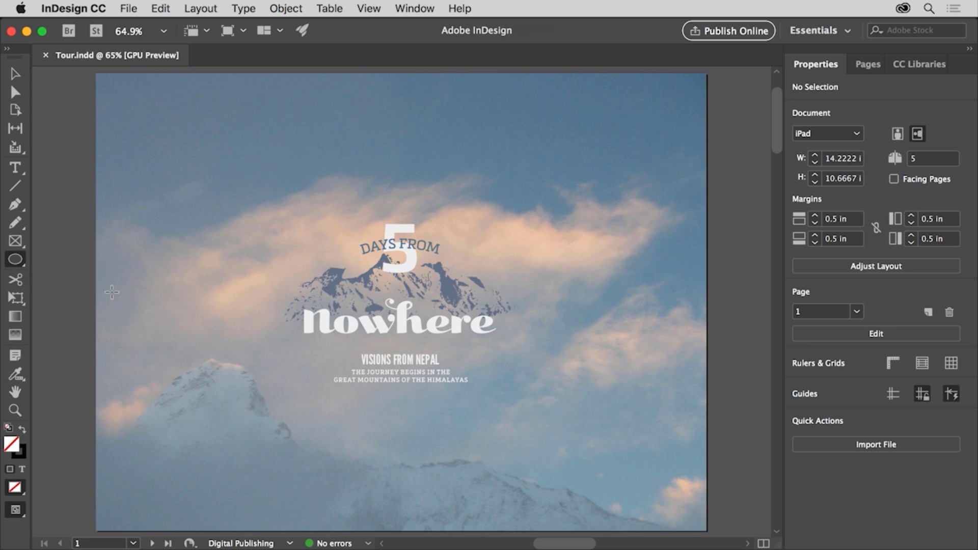
click(19, 75)
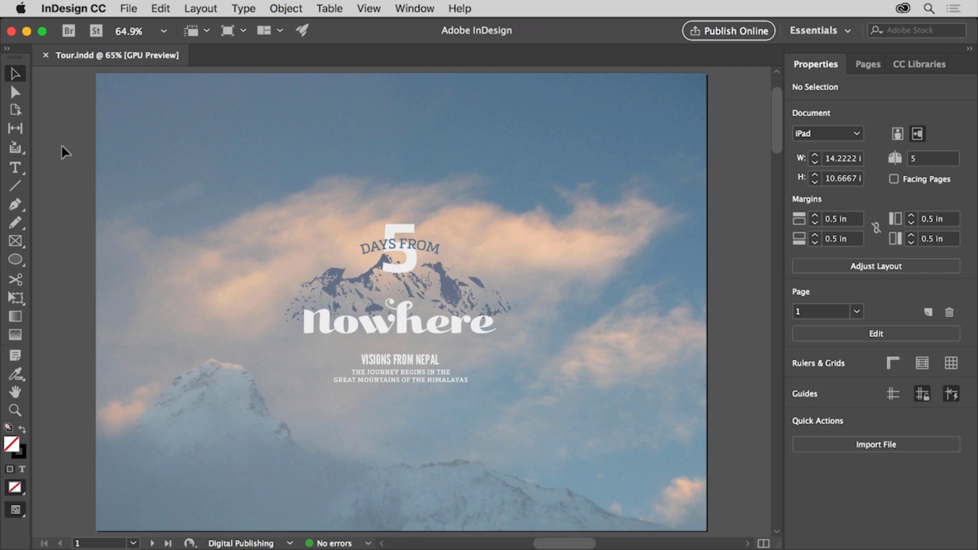
click(190, 180)
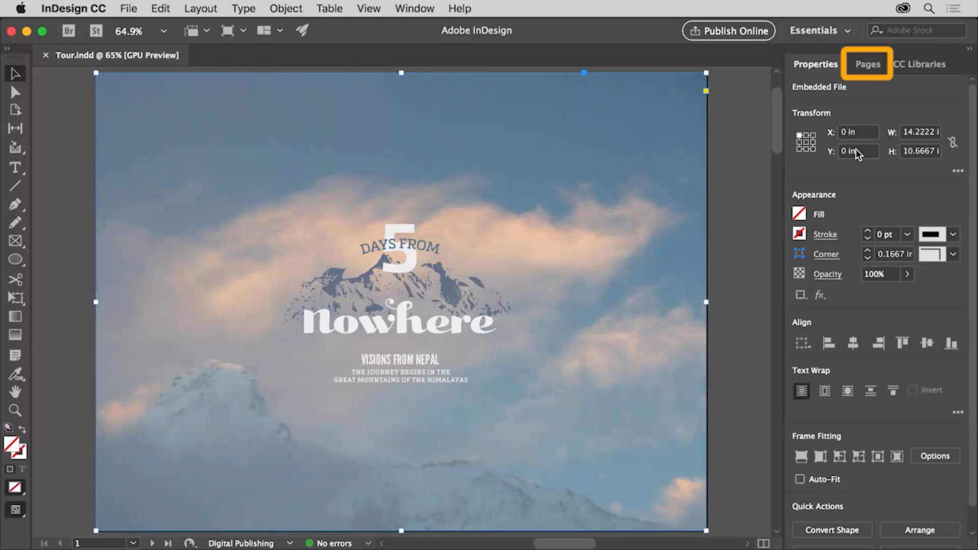
Step: View the document's page thumbnails, return to the image's properties, and collapse and re-expand the docked panels
click(866, 65)
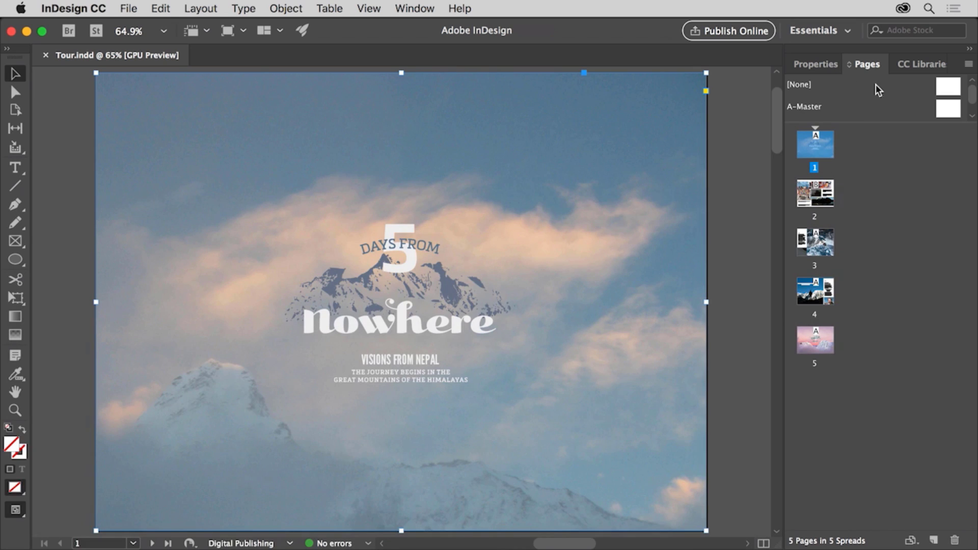
click(820, 65)
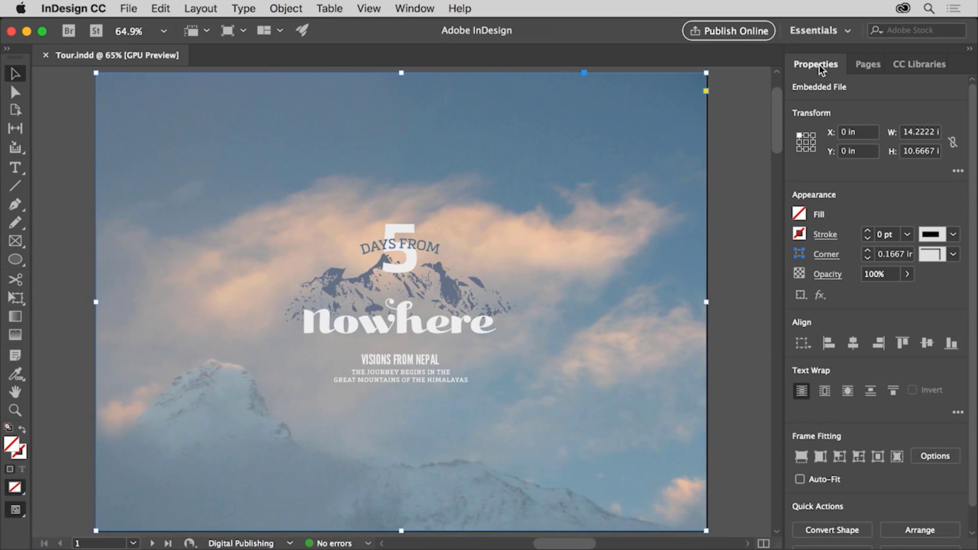
click(969, 49)
click(969, 51)
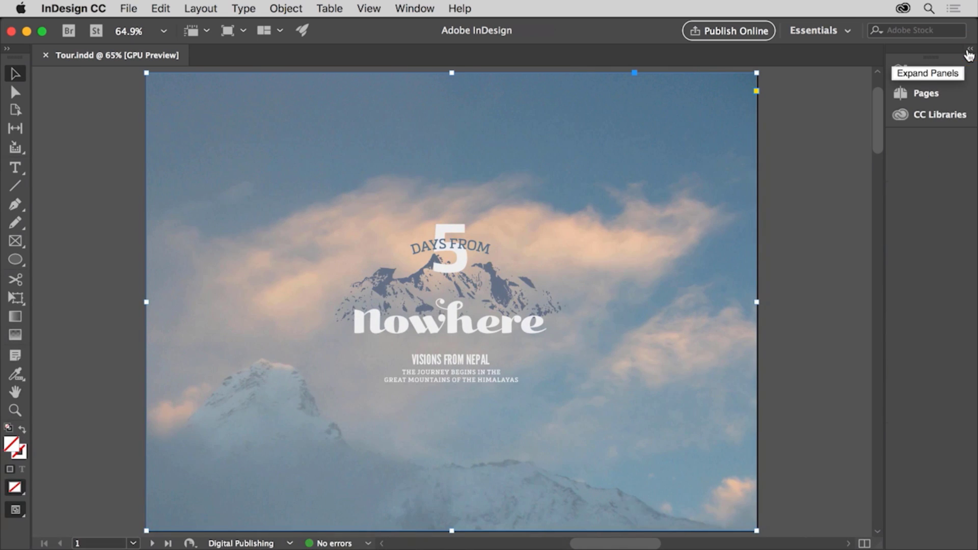
click(969, 49)
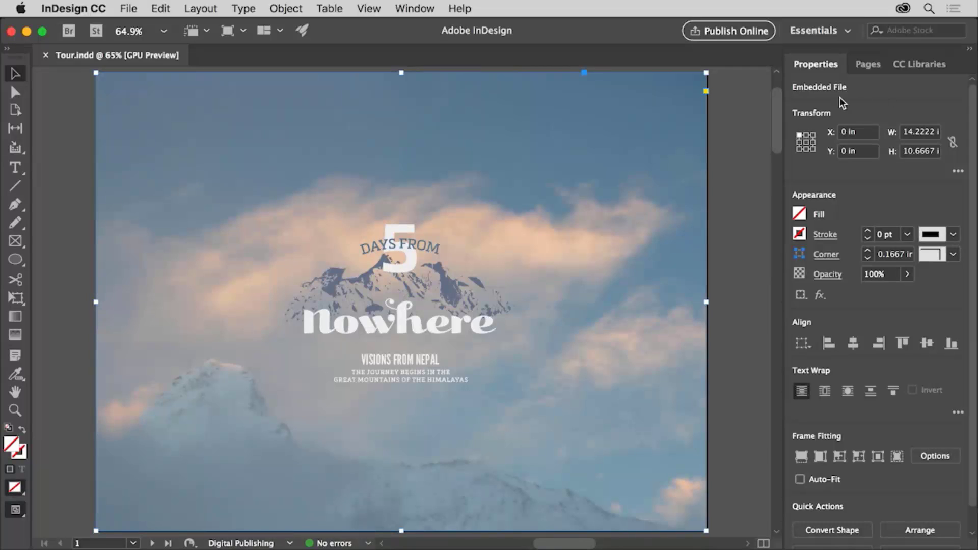
Step: Show the Text Wrap panel and dock it in the same group as Properties, Pages and CC Libraries
click(415, 8)
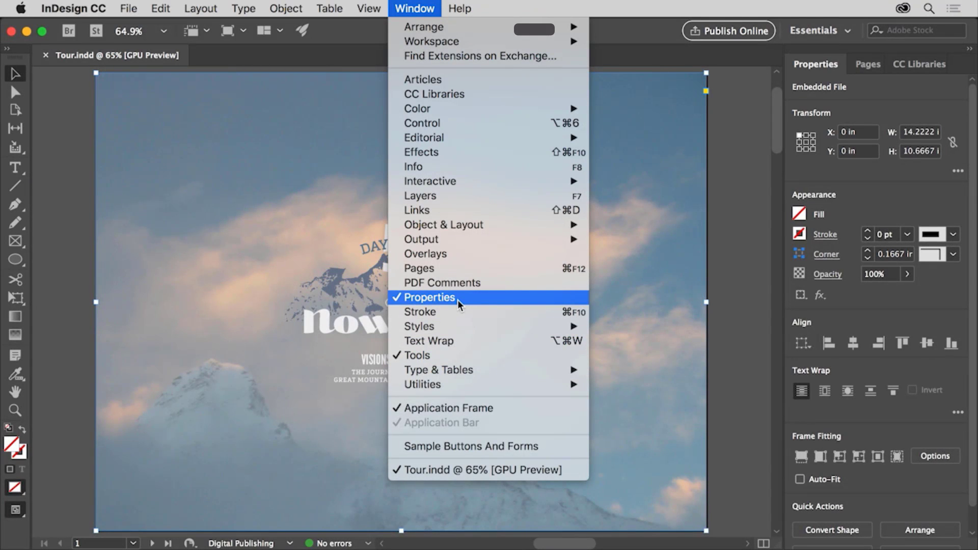
click(458, 340)
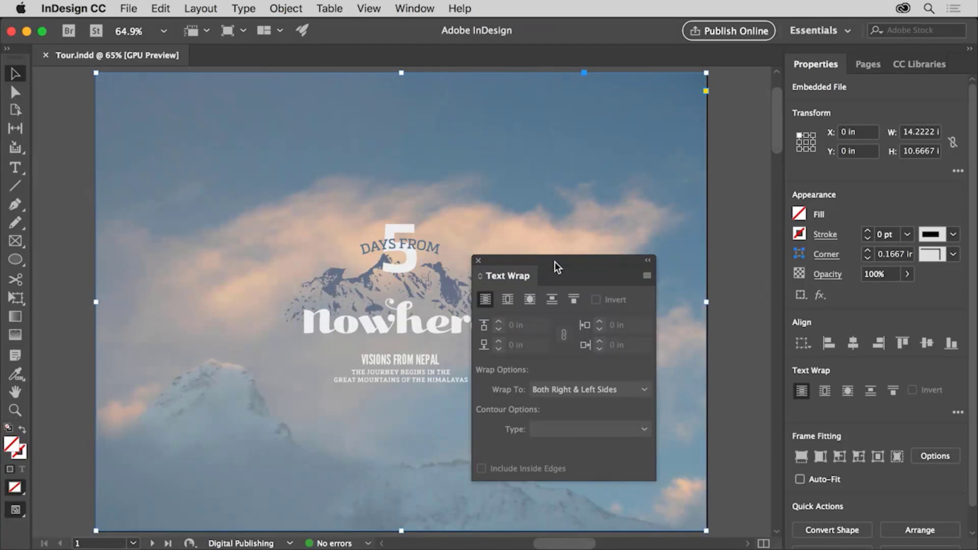
drag(557, 258, 639, 186)
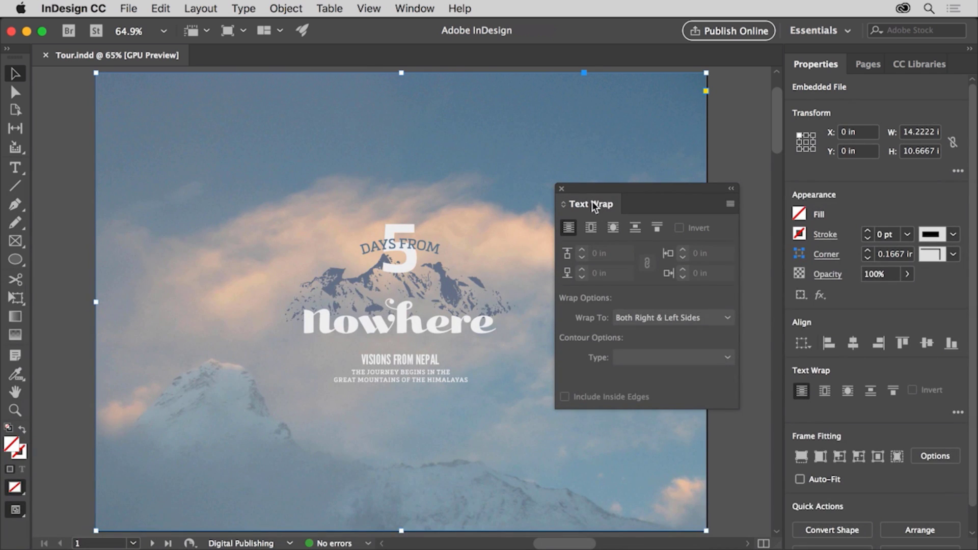
drag(592, 201, 857, 66)
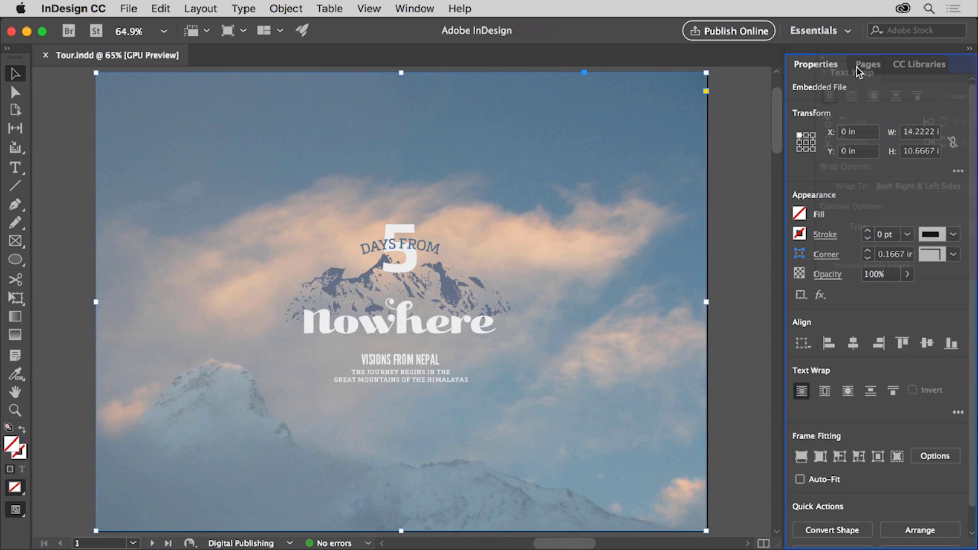
drag(857, 67, 857, 67)
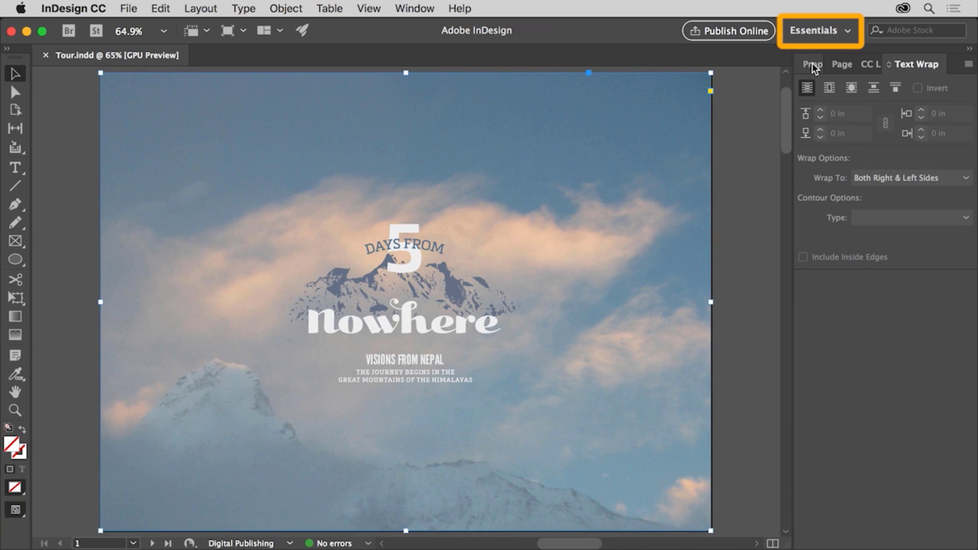
Step: Reset the Essentials workspace to its default panel arrangement
click(827, 33)
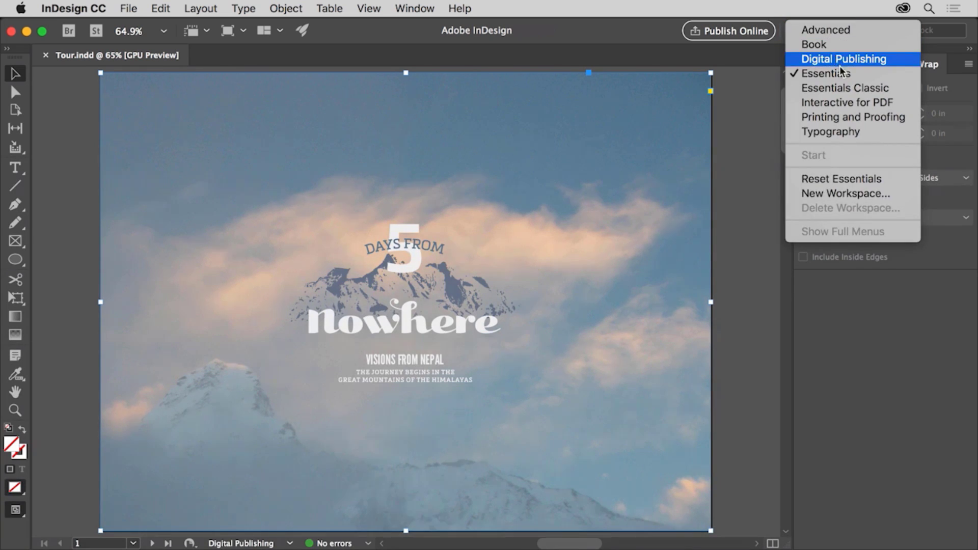
click(879, 178)
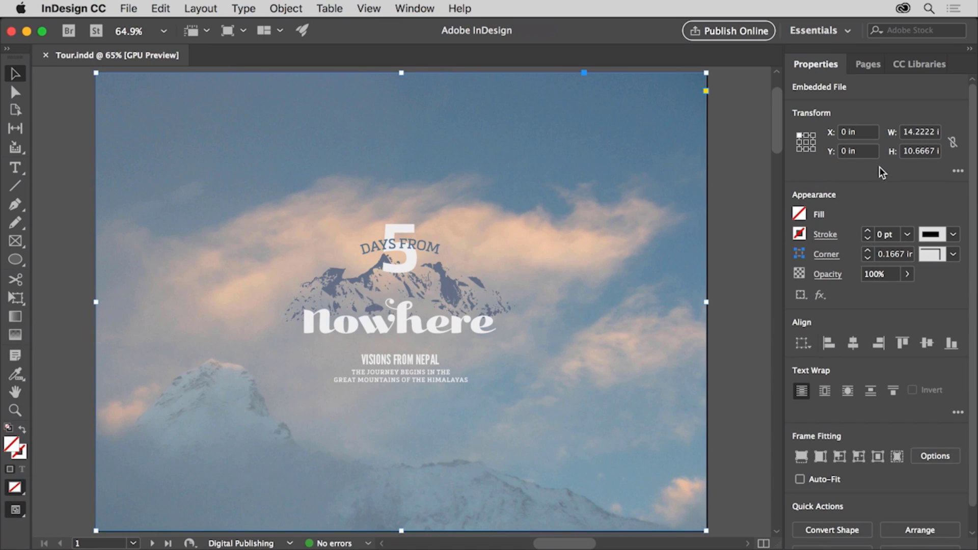
click(852, 32)
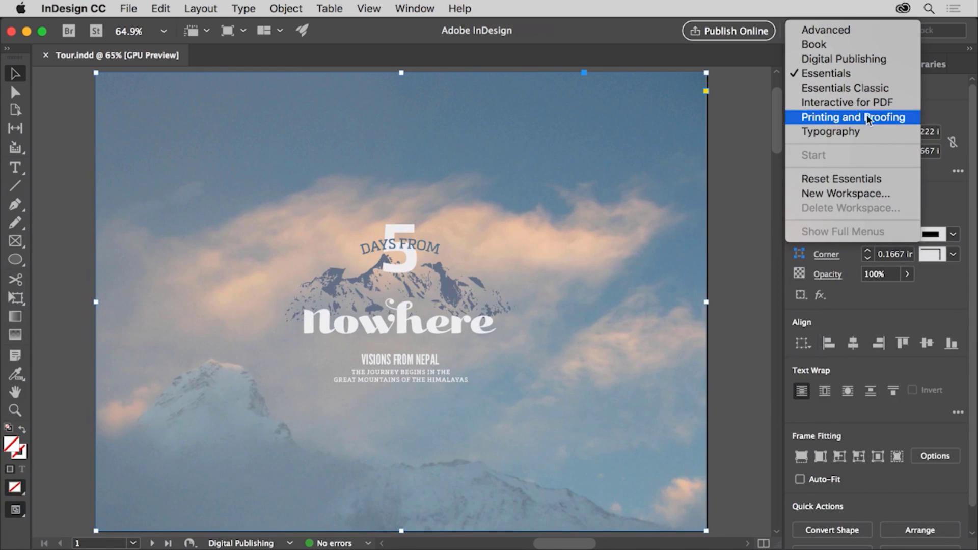
click(877, 179)
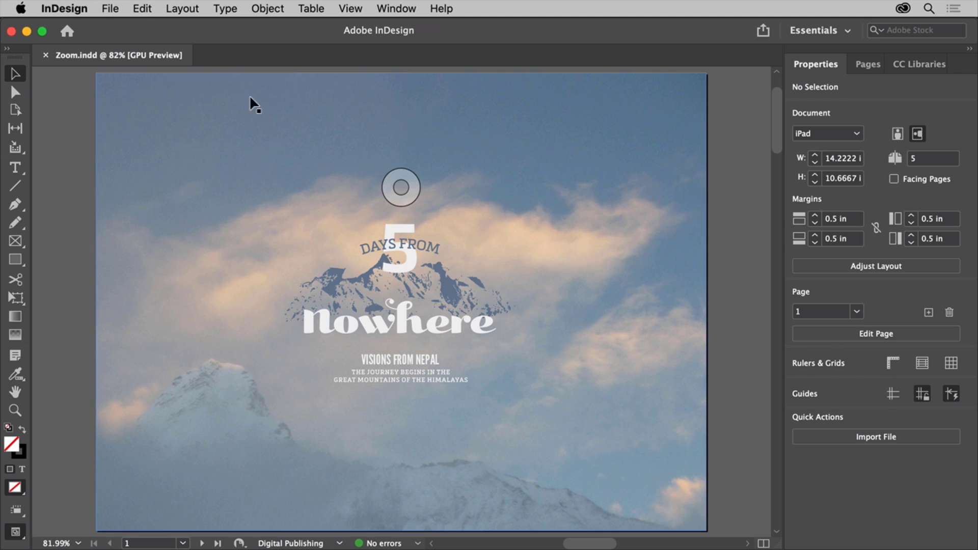
Step: Fit page 1 of Zoom.indd in the window, view it at actual size, and fit the page again
click(350, 8)
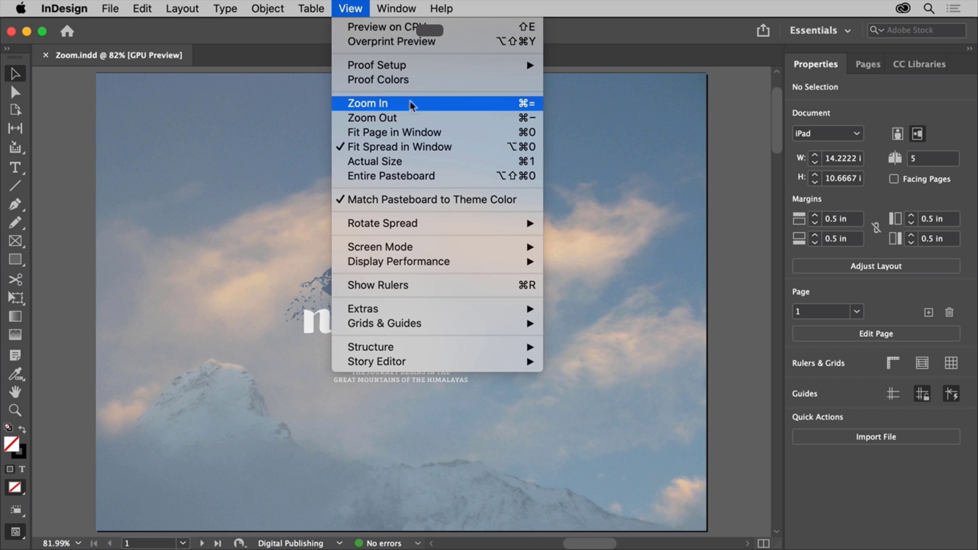
click(457, 135)
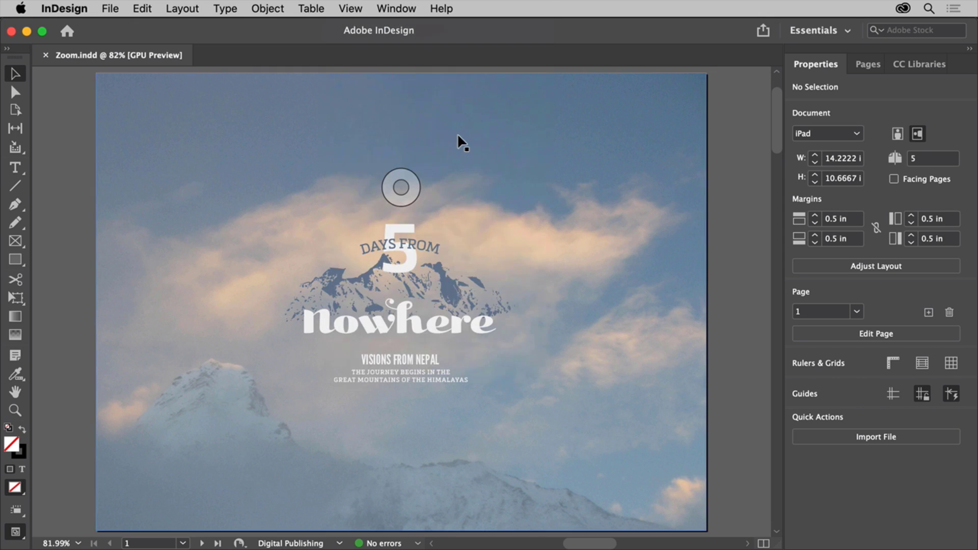
click(365, 11)
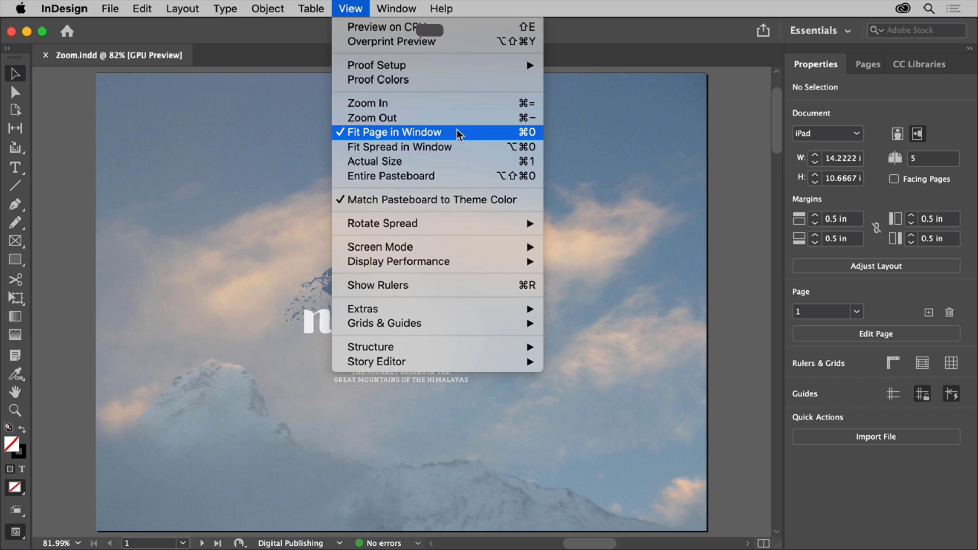
click(462, 161)
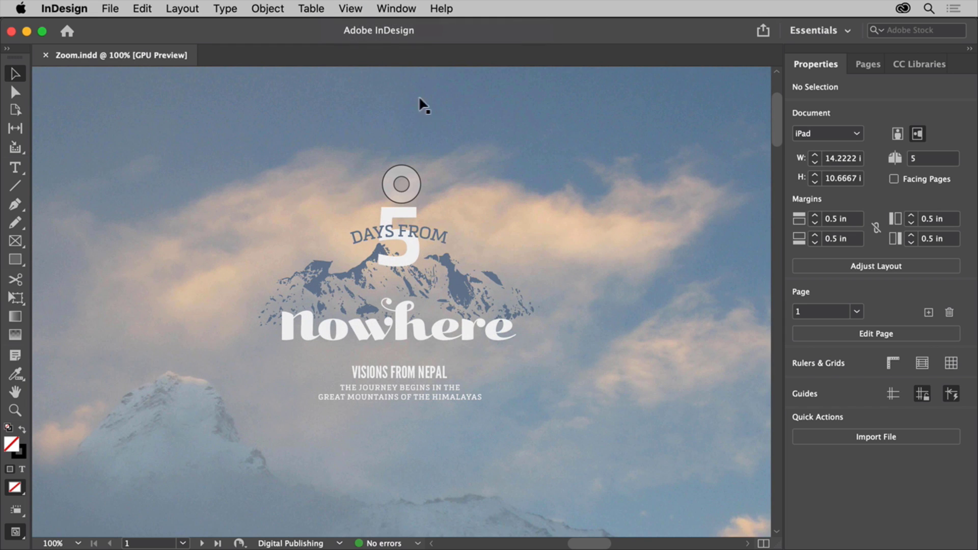
click(351, 8)
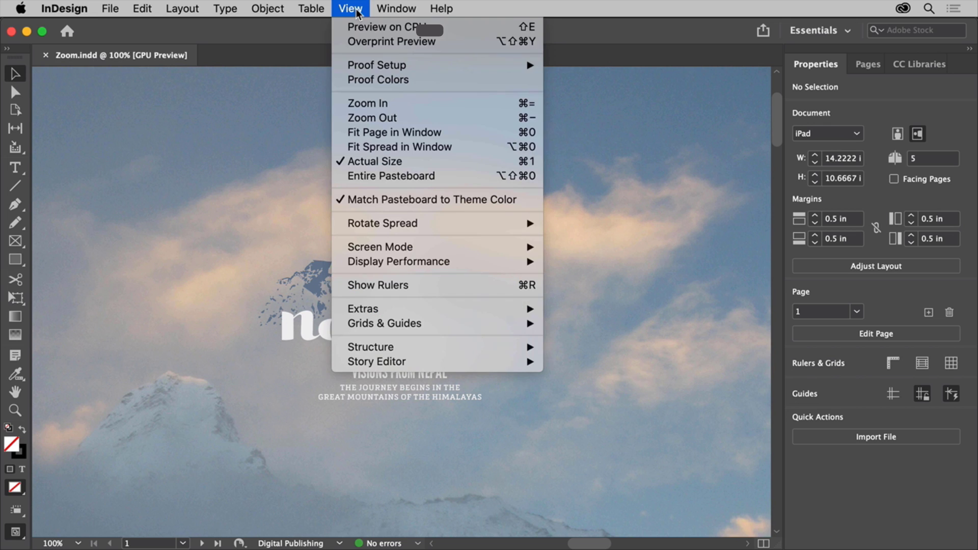
click(451, 133)
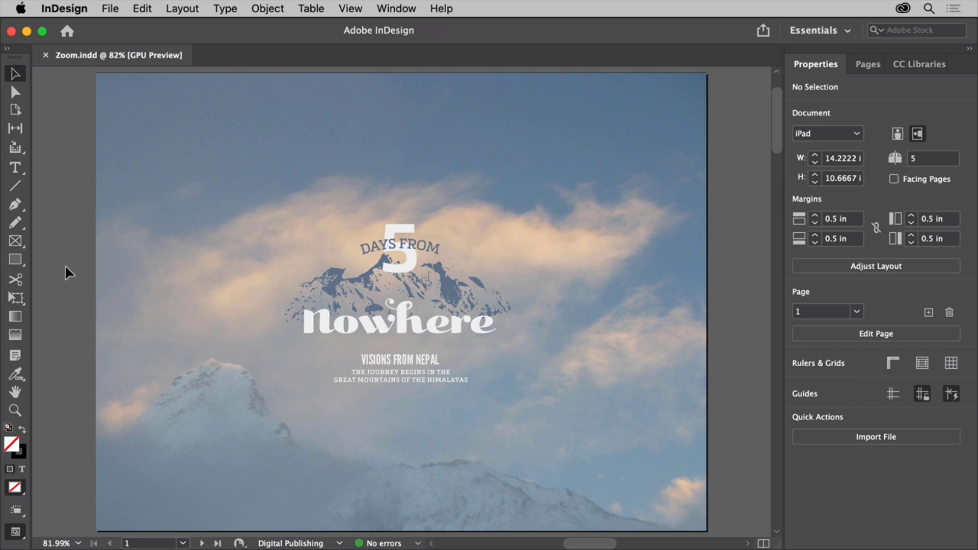
Step: Magnify the Nowhere cover artwork to 150% with the Zoom tool and zoom back out to 75%
click(17, 412)
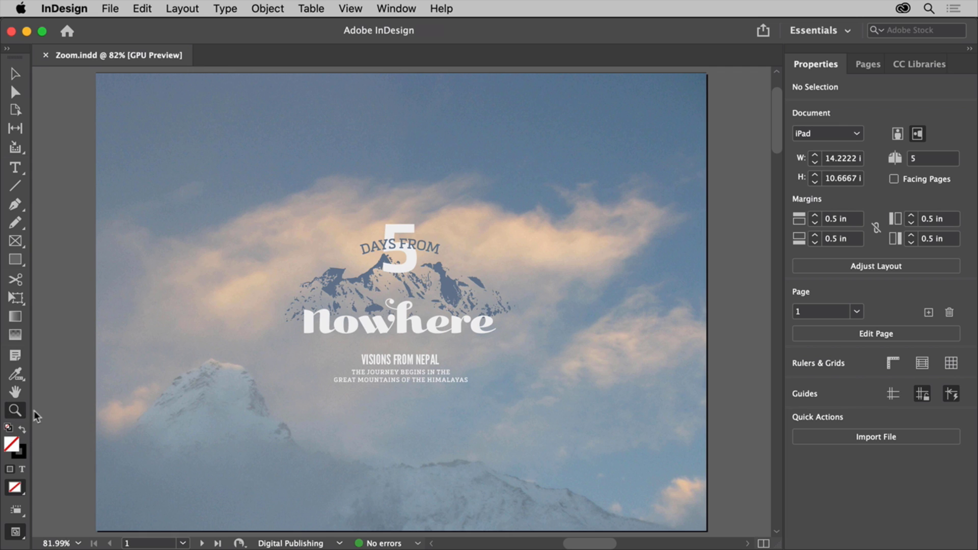
click(387, 300)
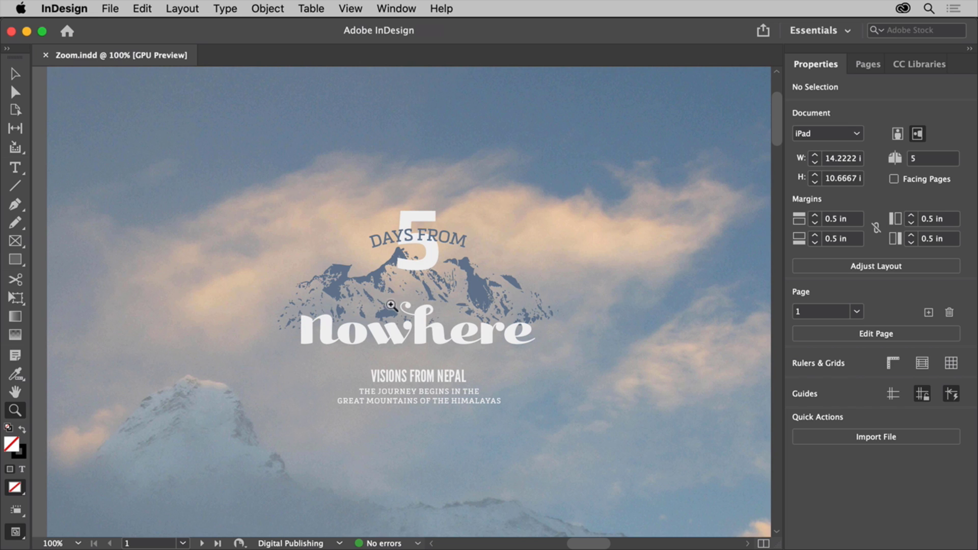
click(529, 421)
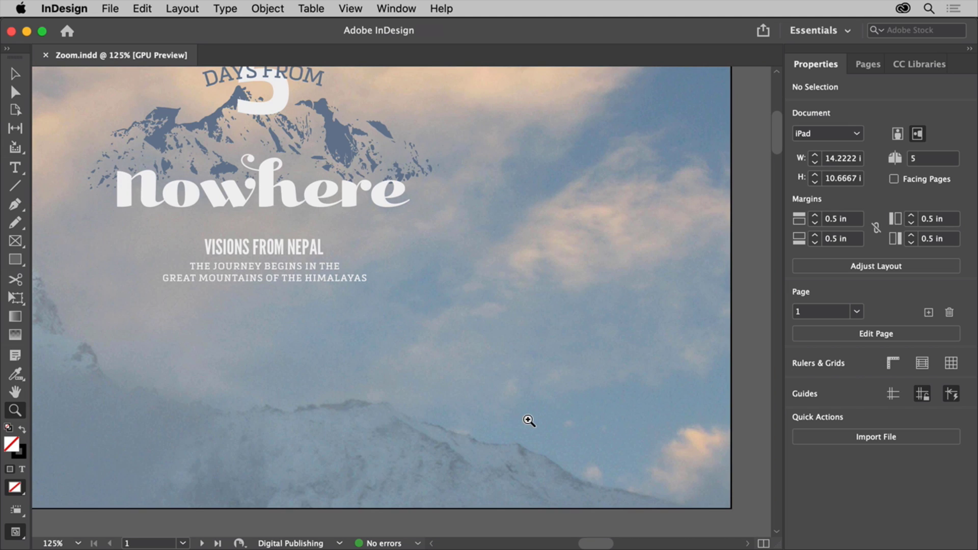
click(286, 275)
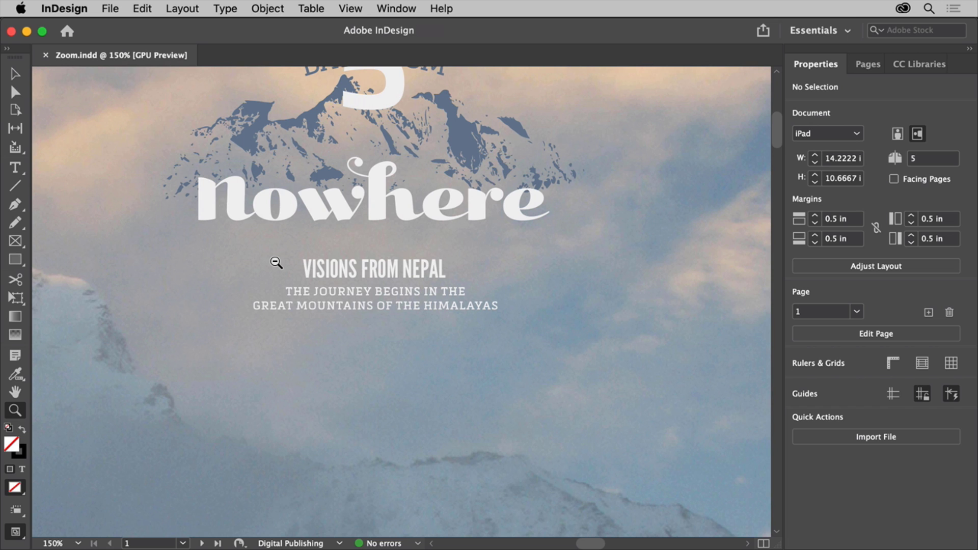
alt+click(276, 262)
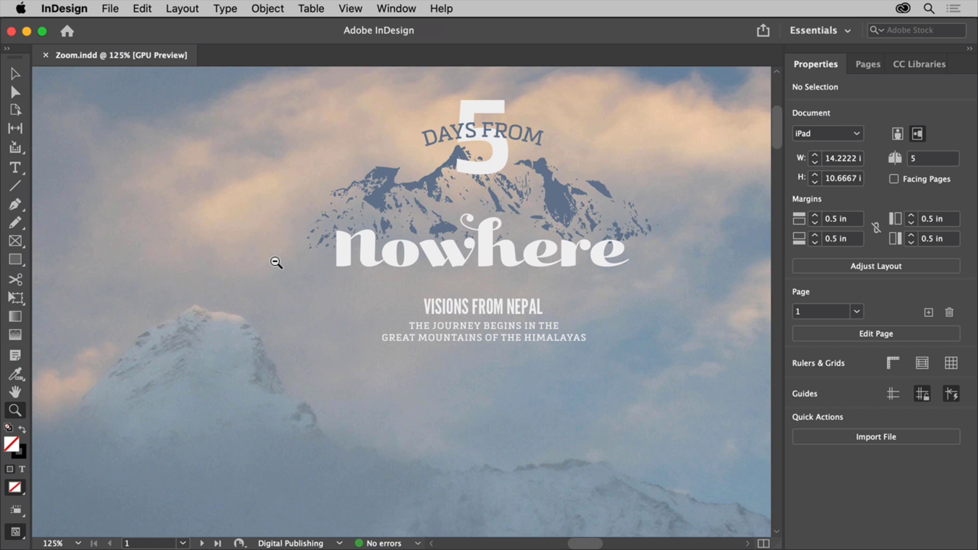
alt+click(446, 269)
alt+click(448, 303)
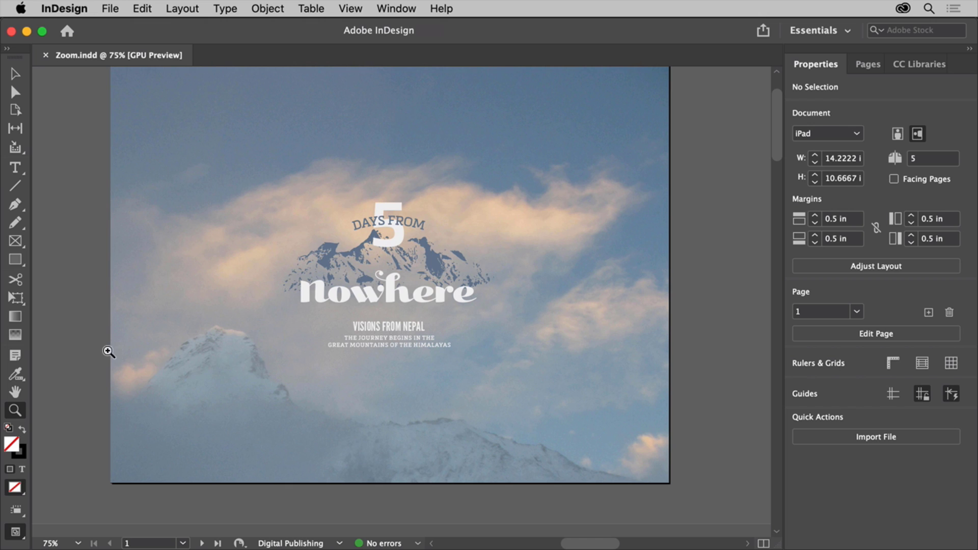
Step: Pan from the cover down to page 2 with the Hand tool and fit that page in the window
click(16, 393)
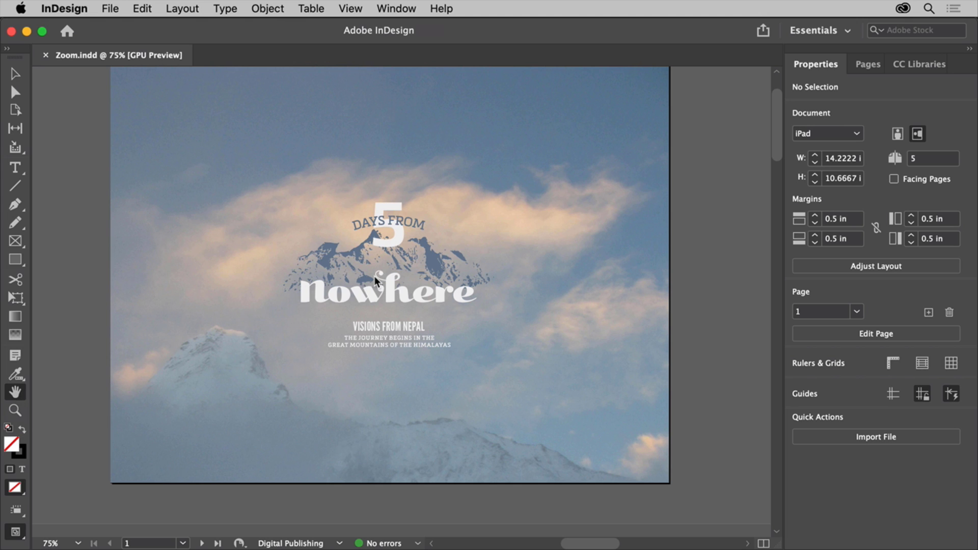
drag(375, 276, 360, 110)
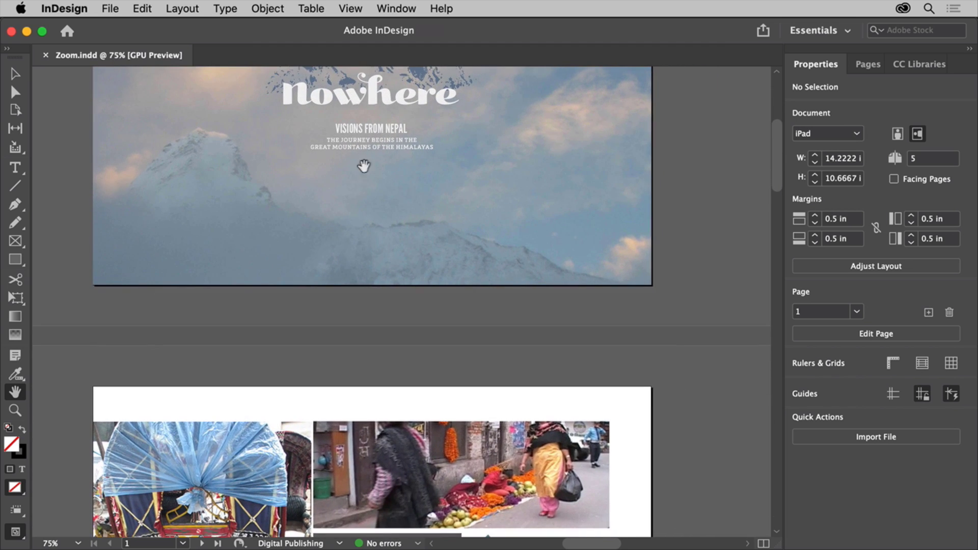
drag(384, 286, 389, 59)
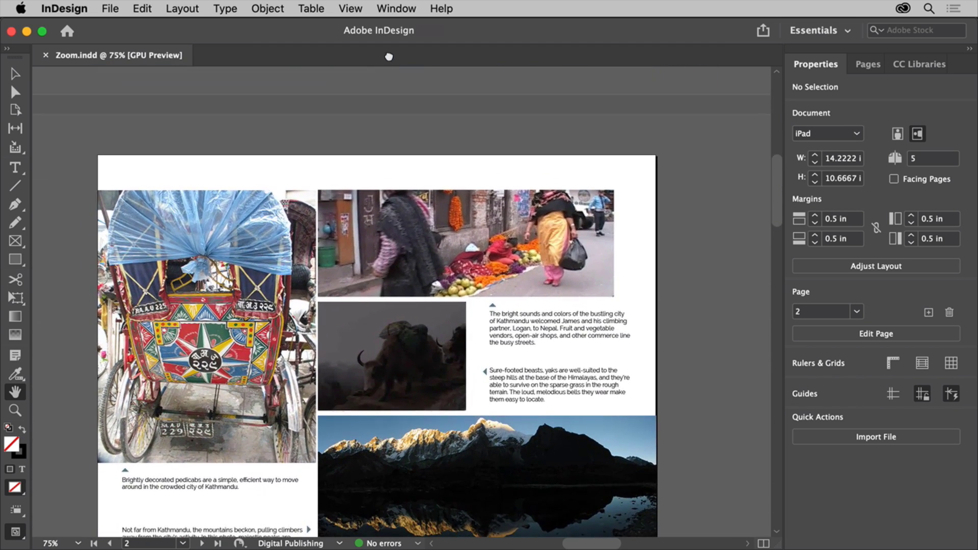
drag(389, 305, 394, 256)
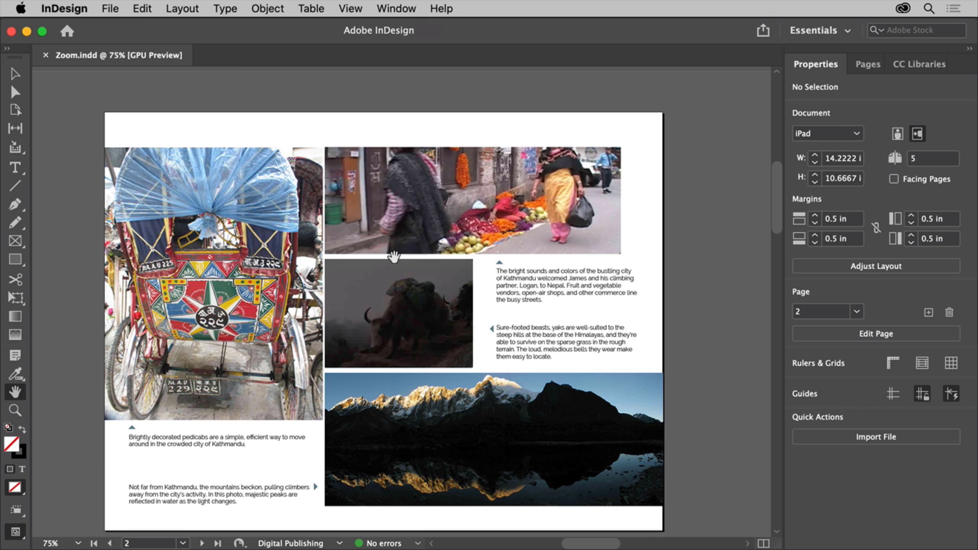
click(350, 8)
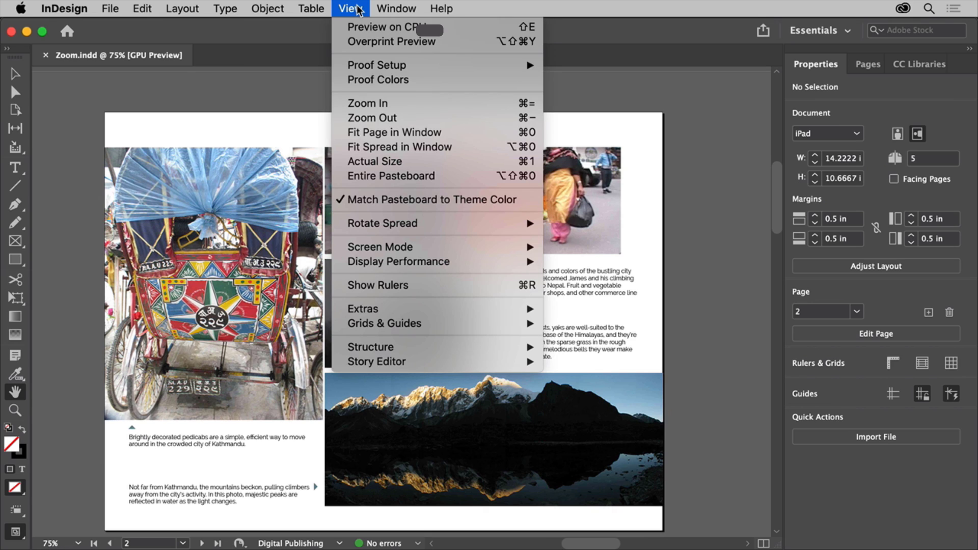
click(452, 133)
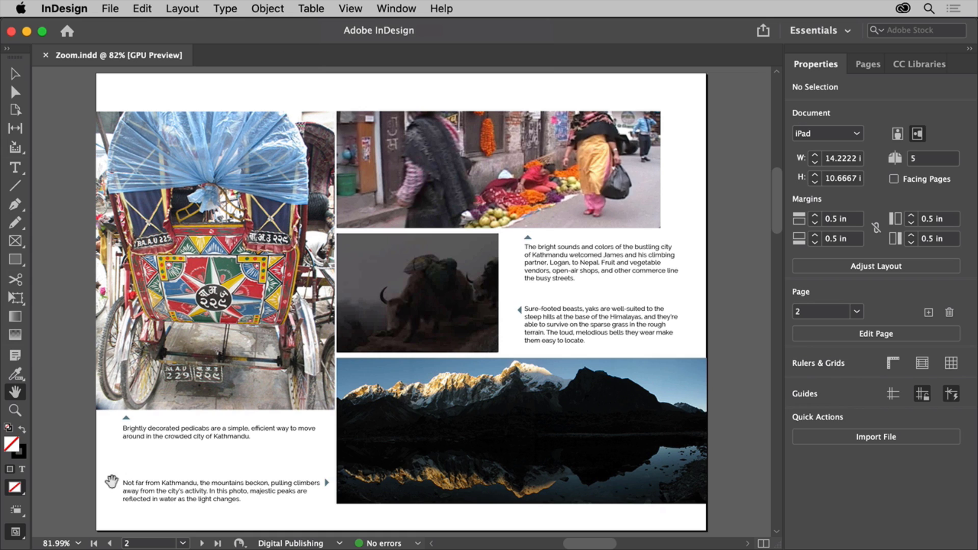
Step: View the document at 25%, zoom in to 50%, and fit page 2 in the window
click(79, 543)
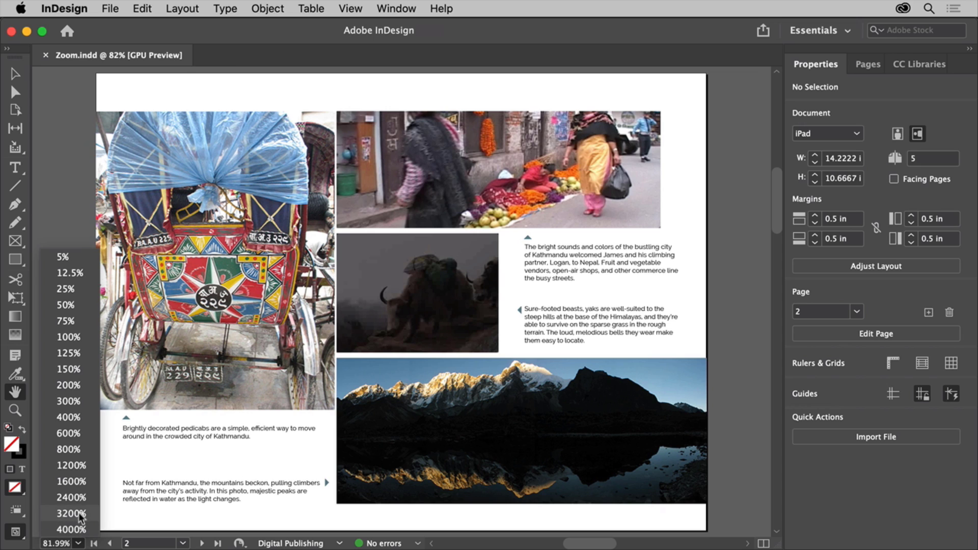
click(81, 292)
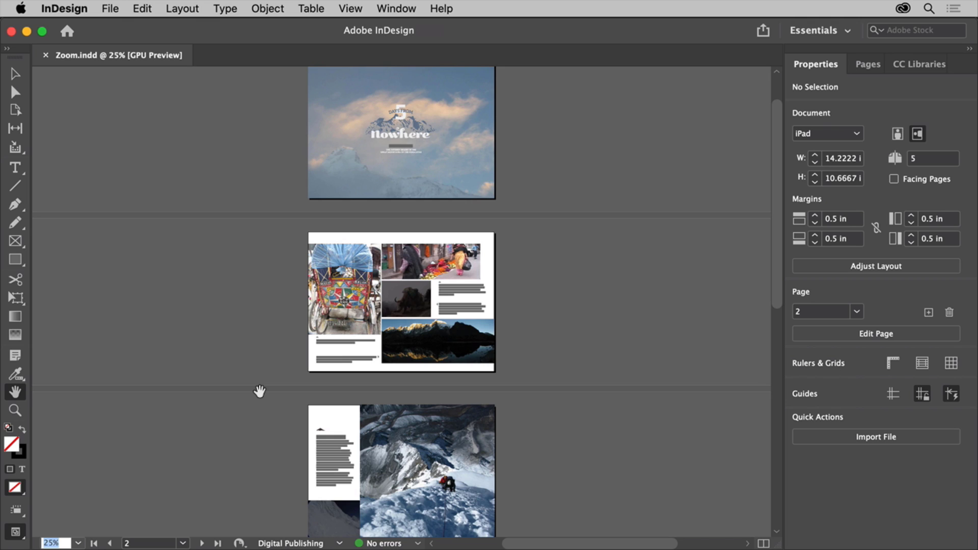
click(364, 10)
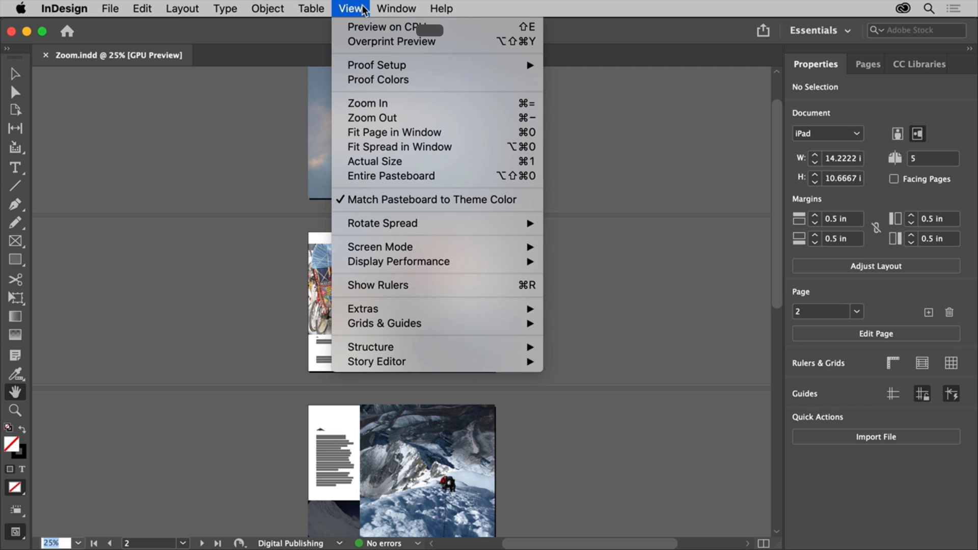
click(429, 106)
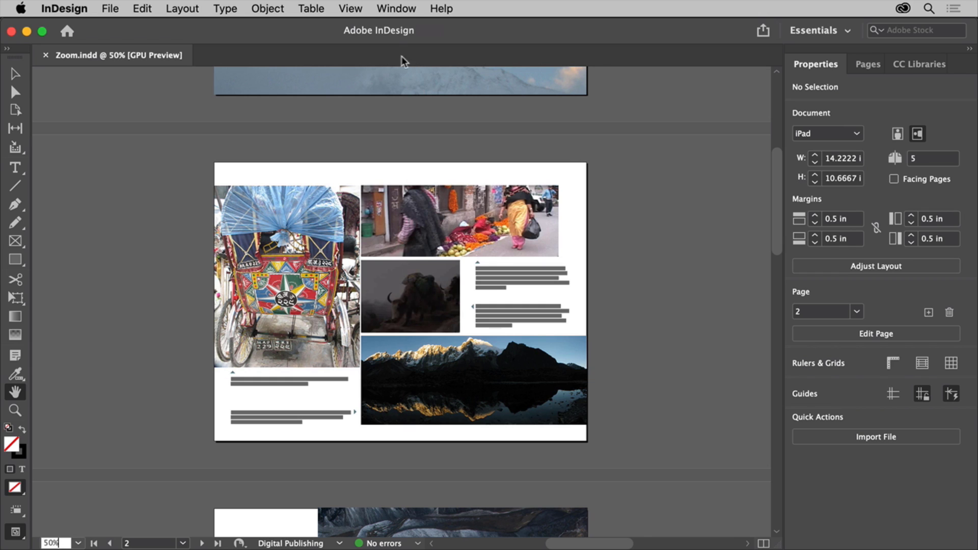
click(364, 11)
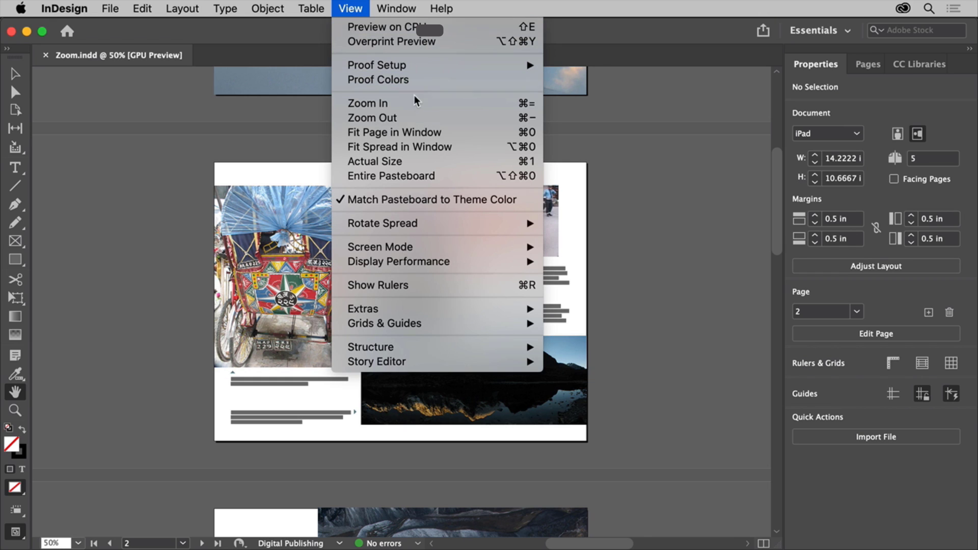
click(457, 133)
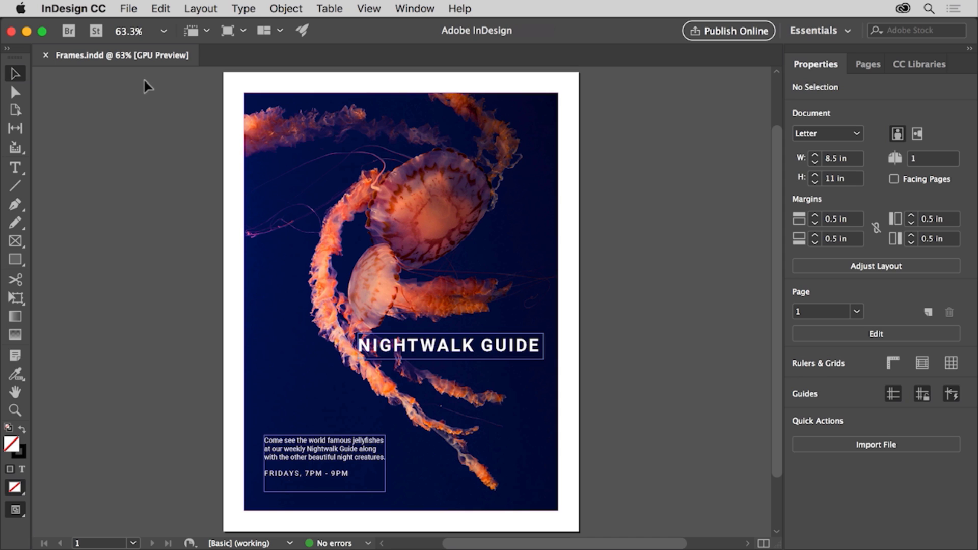
Step: Draw a rectangle about 3.375 in wide and 1.82 in high around the jellyfish description text with the Rectangle tool
click(16, 260)
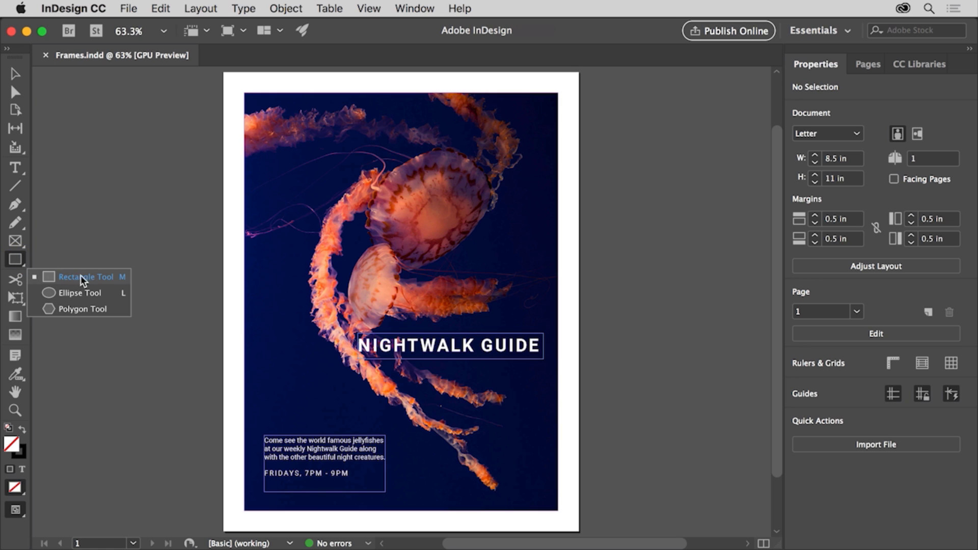
click(118, 278)
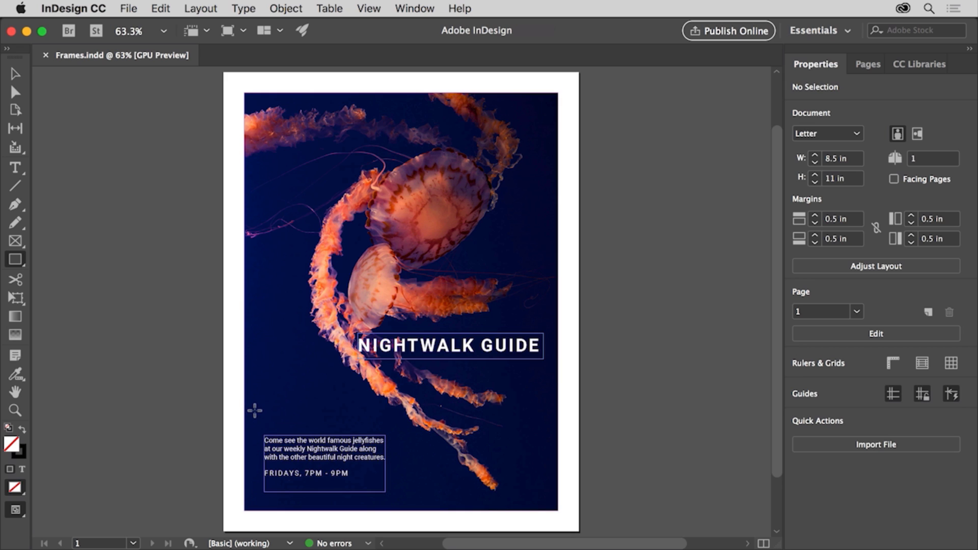
drag(255, 420, 395, 497)
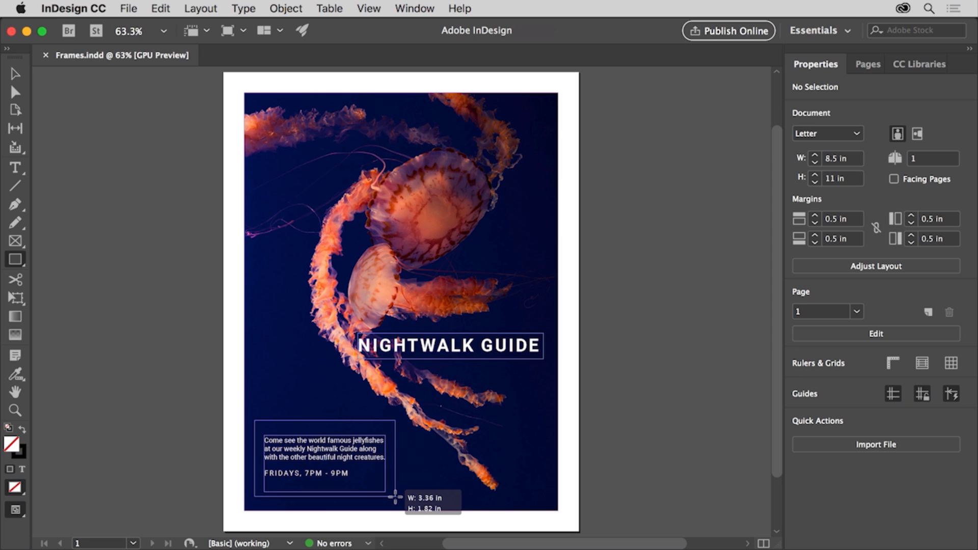
drag(395, 497, 396, 496)
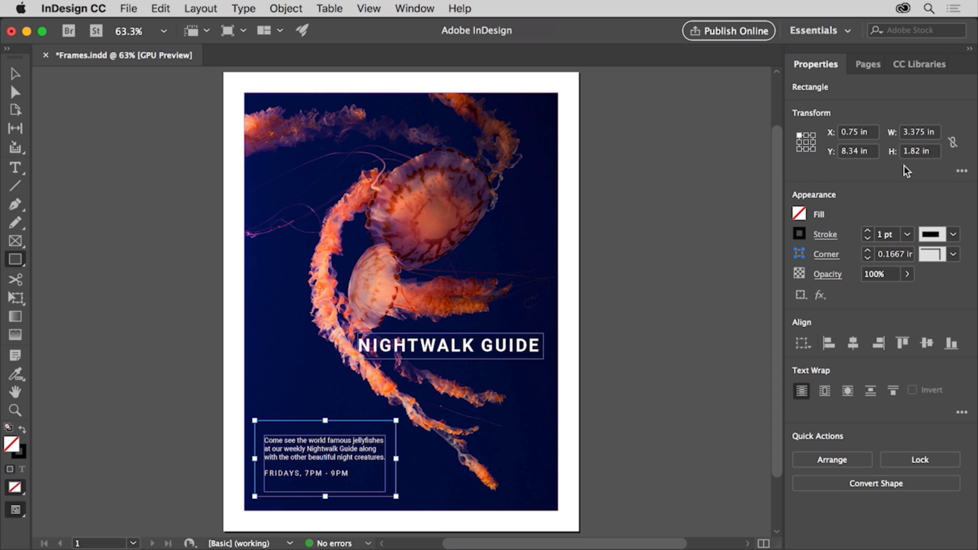
Step: Set the rectangle's width to 3.3 in and its height to 1.6 in
click(895, 133)
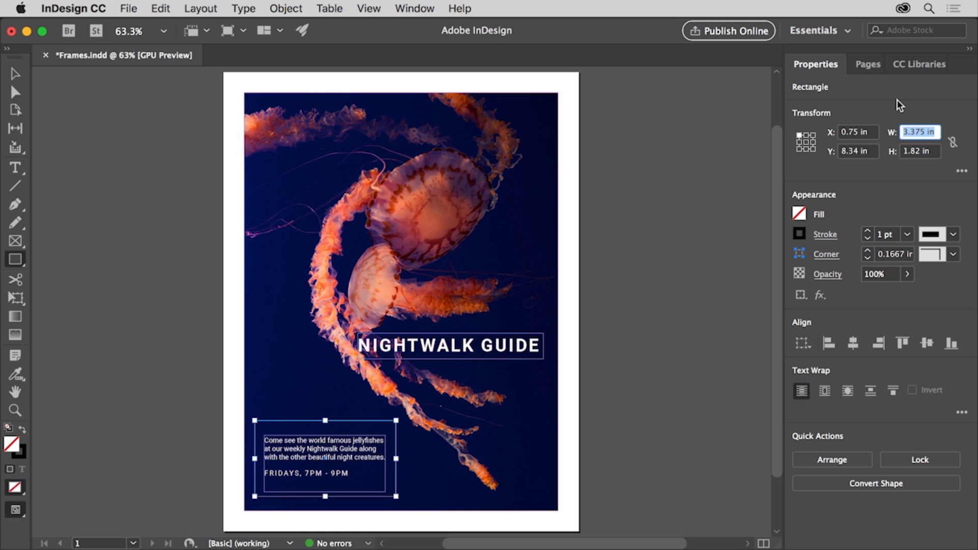
text(3.3)
key(Tab)
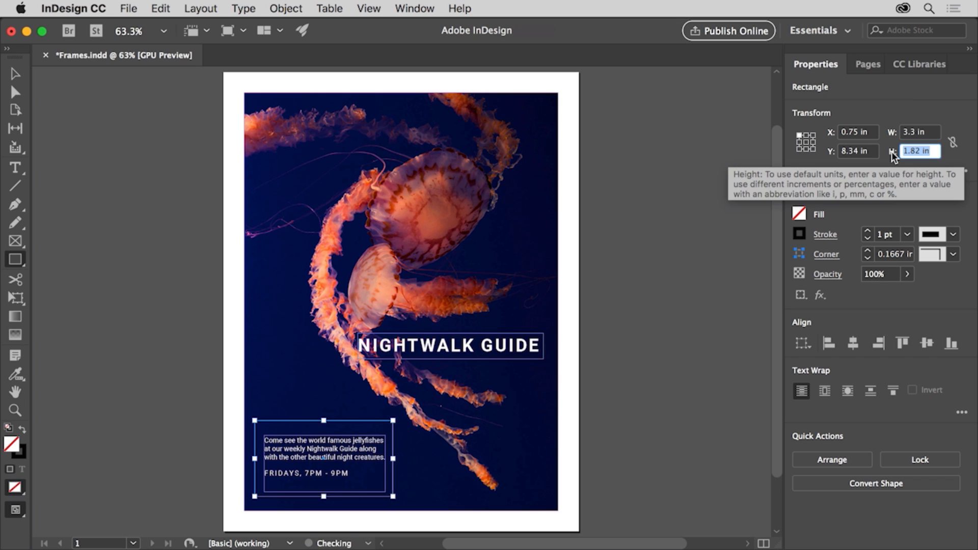
text(1.6)
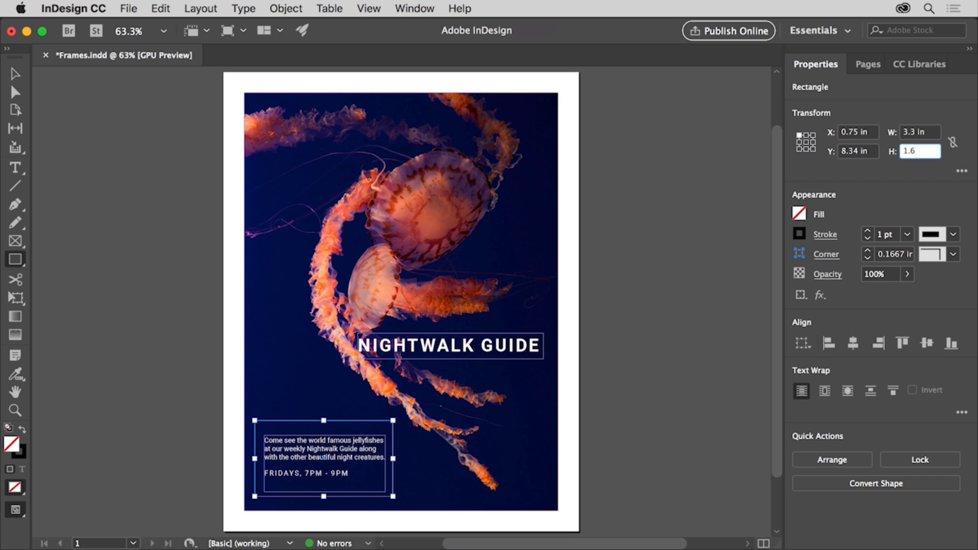
key(Return)
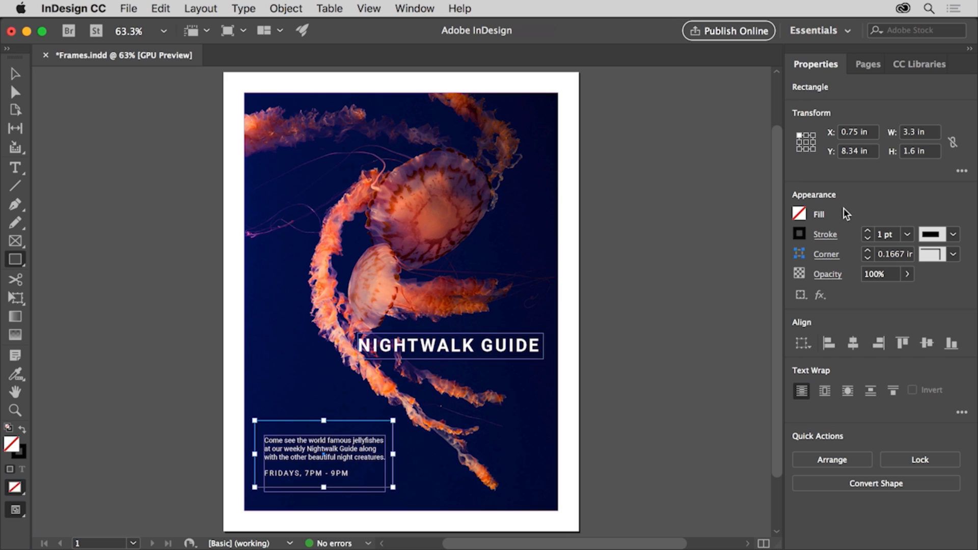
Step: Fill the rectangle with the C=39, M=73, Y=41, K=11 swatch and set its stroke weight to 0 pt
click(799, 214)
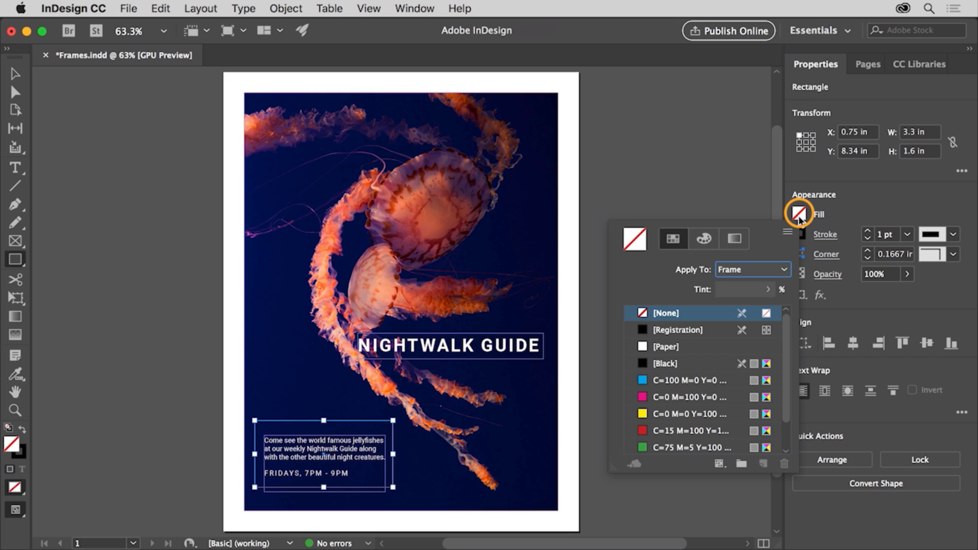
click(673, 242)
scroll(784, 342, down, 2)
click(716, 448)
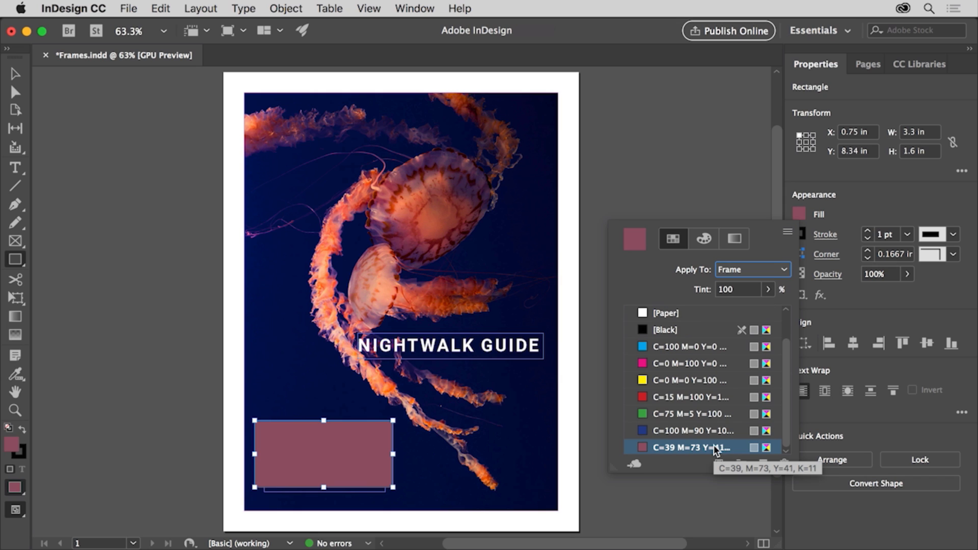
key(Escape)
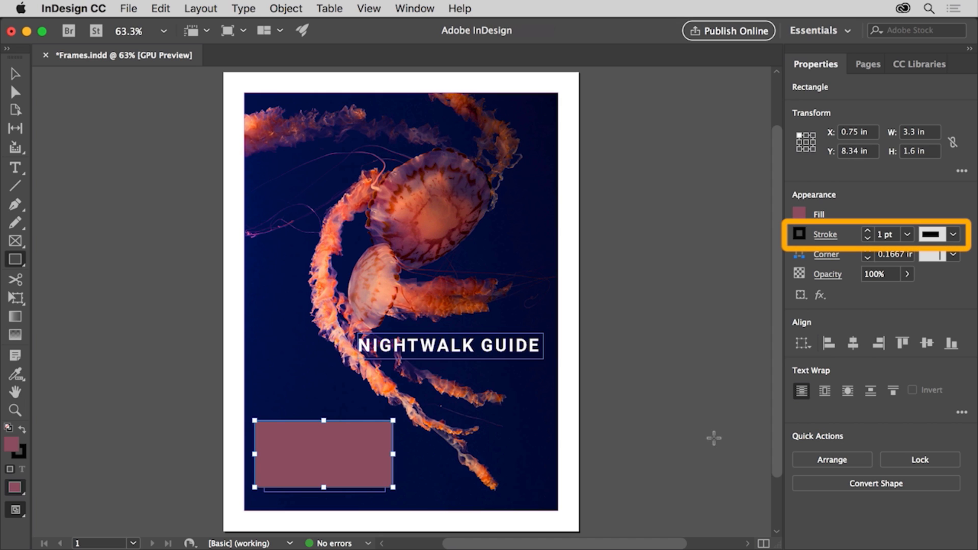
click(866, 238)
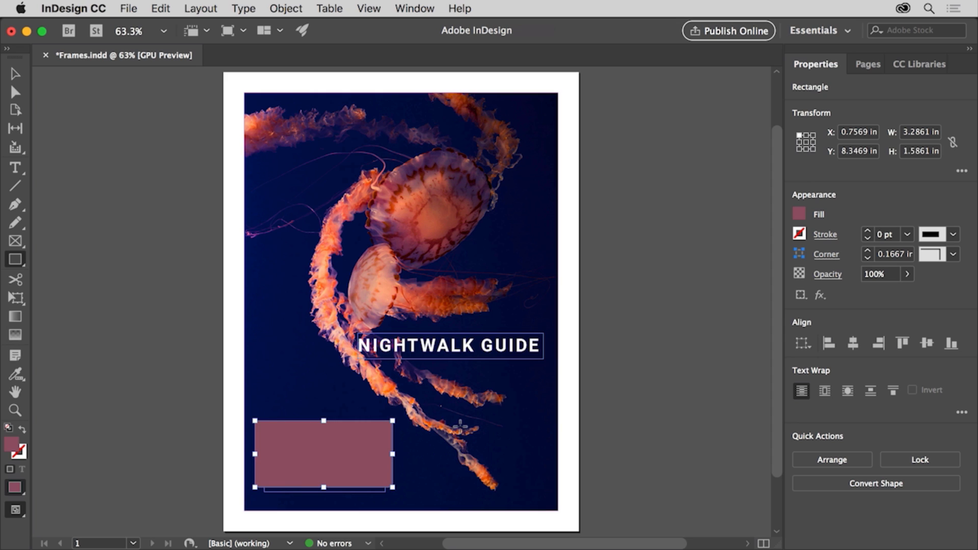
Step: Send the rectangle backward behind the description text and move it to about X 0.78 in, Y 8.375 in
click(825, 461)
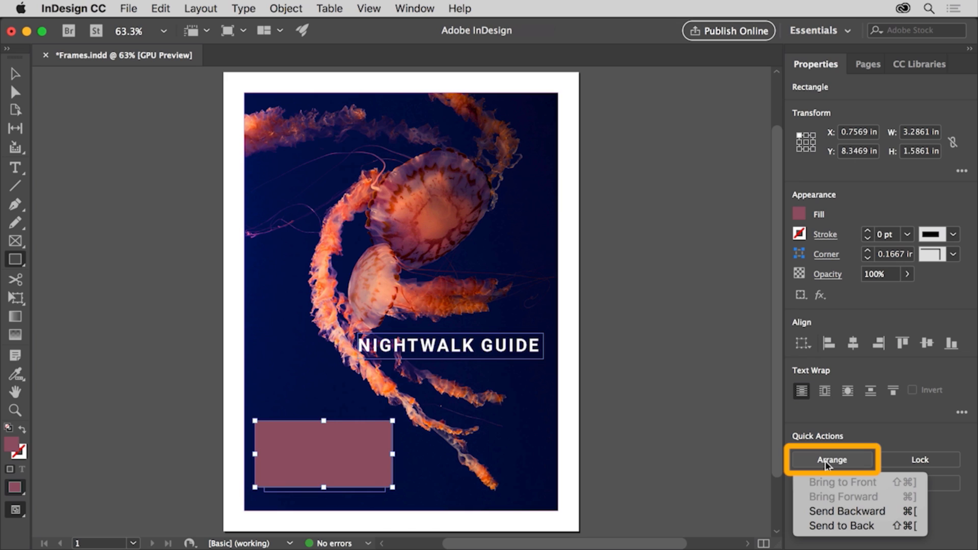
click(854, 511)
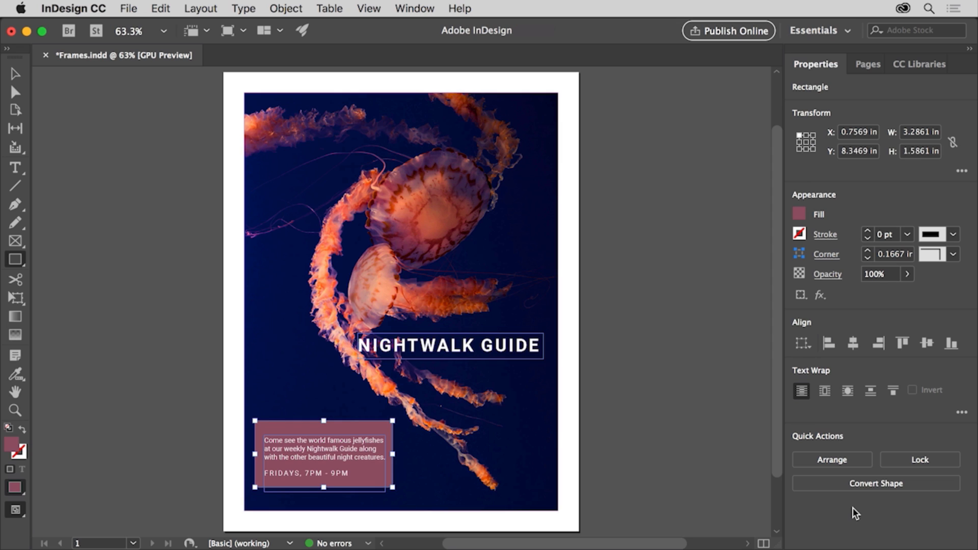
click(16, 74)
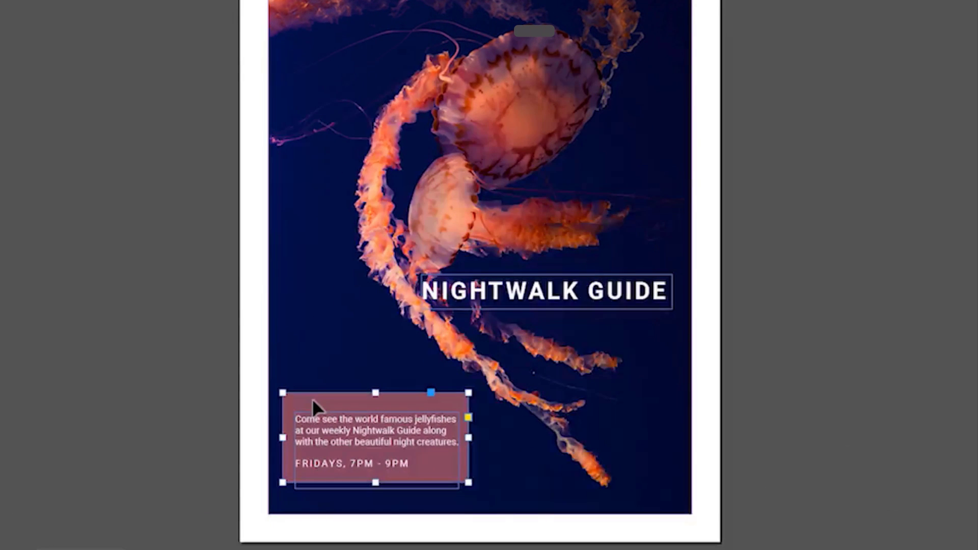
drag(283, 420, 313, 402)
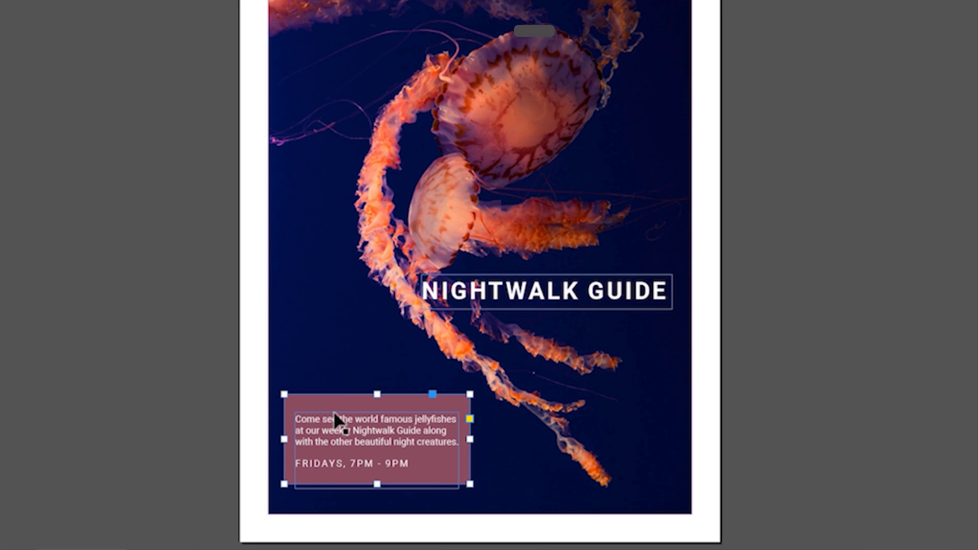
Step: Round all four corners of the rectangle with the live corner handles and set the corner size to 0.25 in
click(470, 419)
click(470, 396)
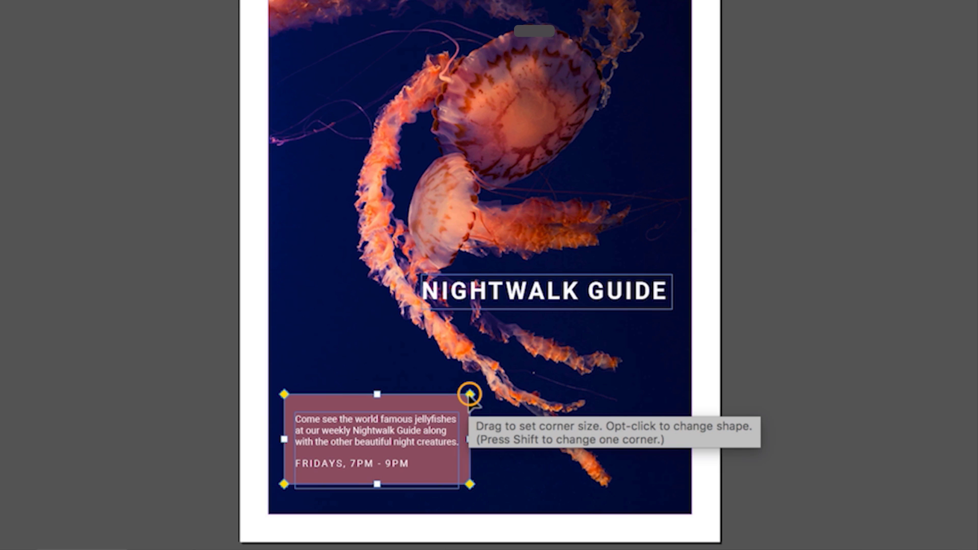
drag(469, 395, 454, 393)
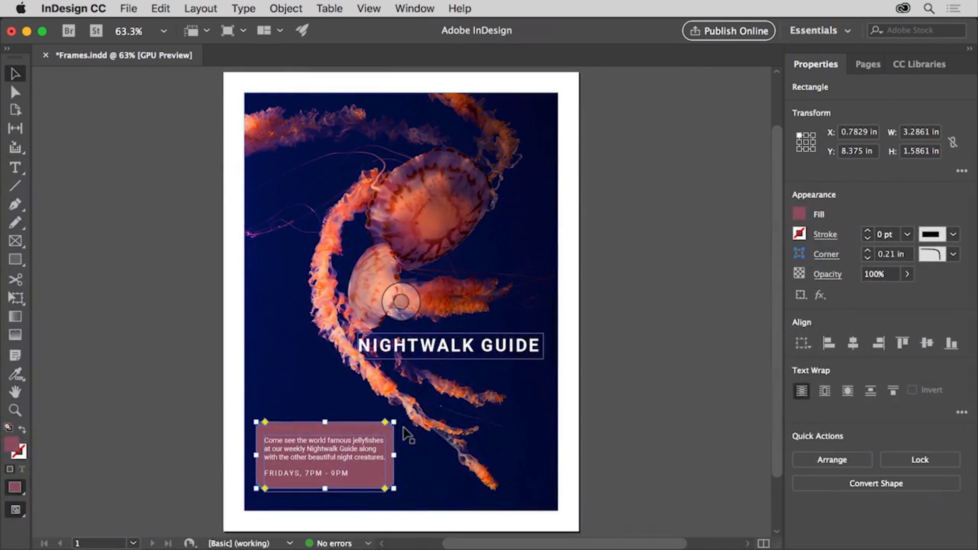
click(868, 251)
click(828, 254)
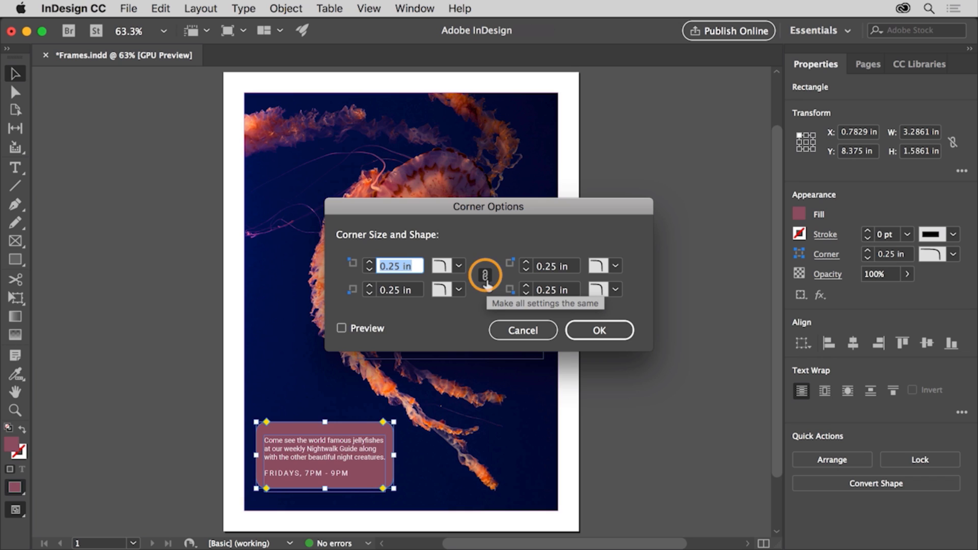
click(503, 328)
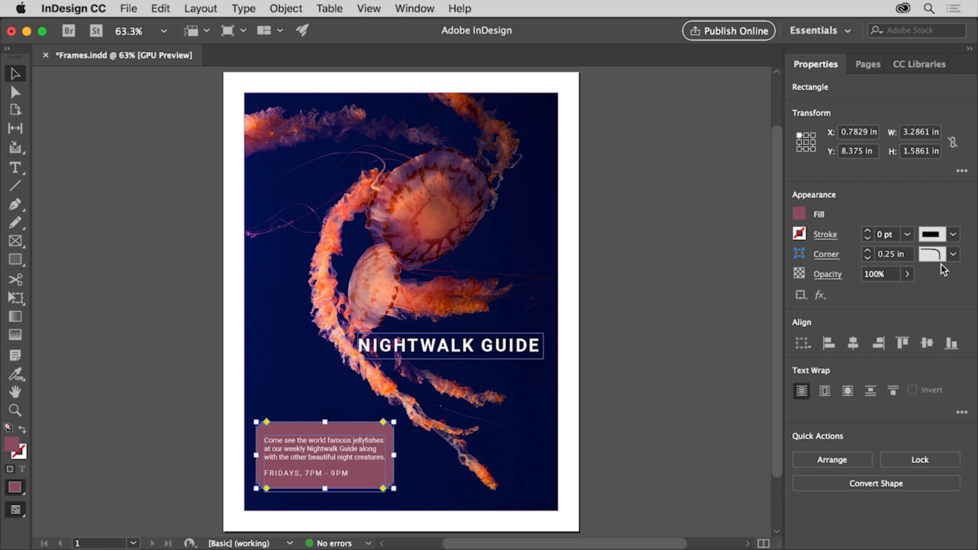
Step: Try the Fancy corner shape on the mauve rectangle, return it to Rounded, and deselect it
click(953, 255)
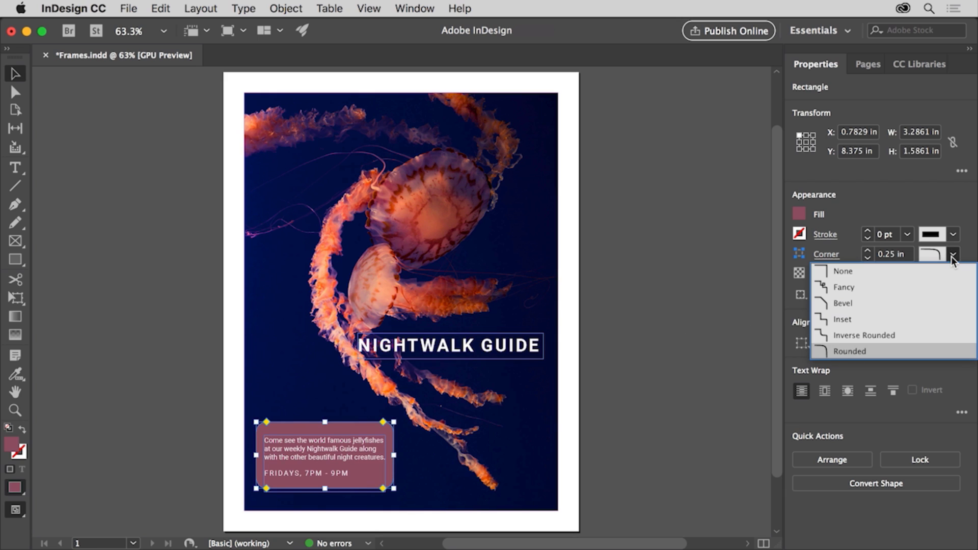
click(935, 289)
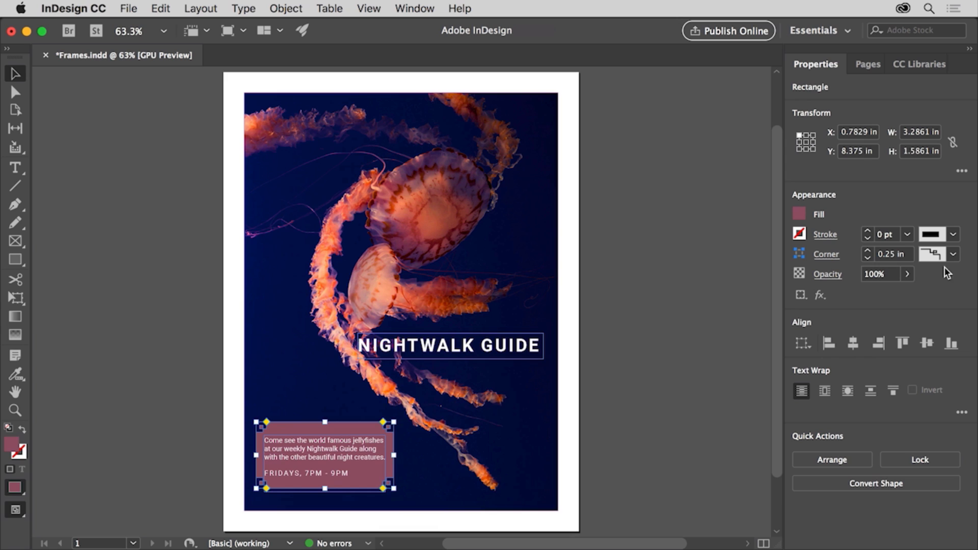
click(953, 255)
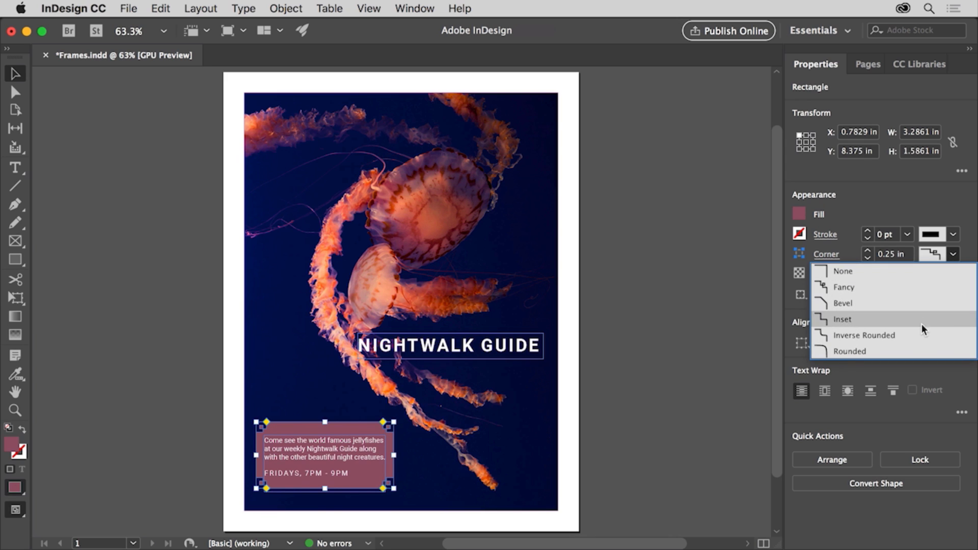
click(909, 352)
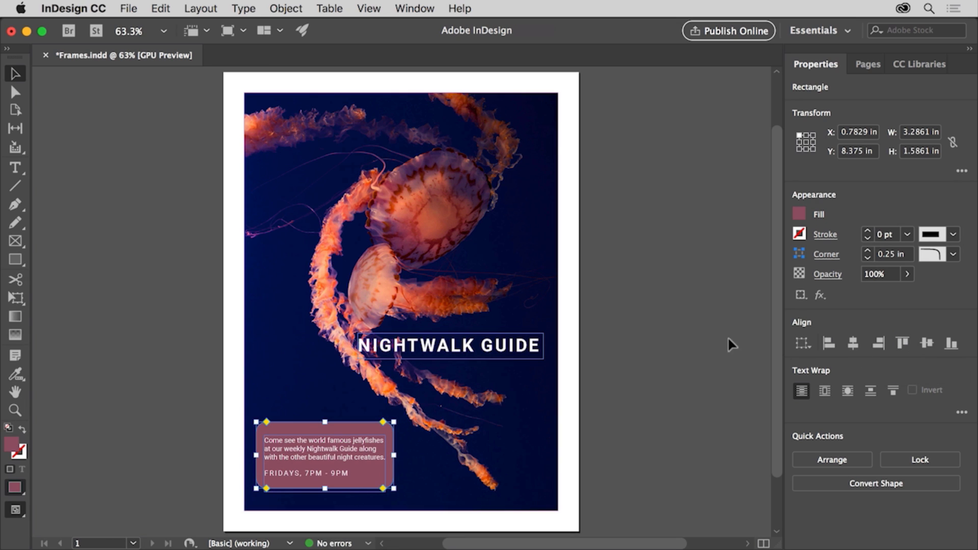
click(697, 333)
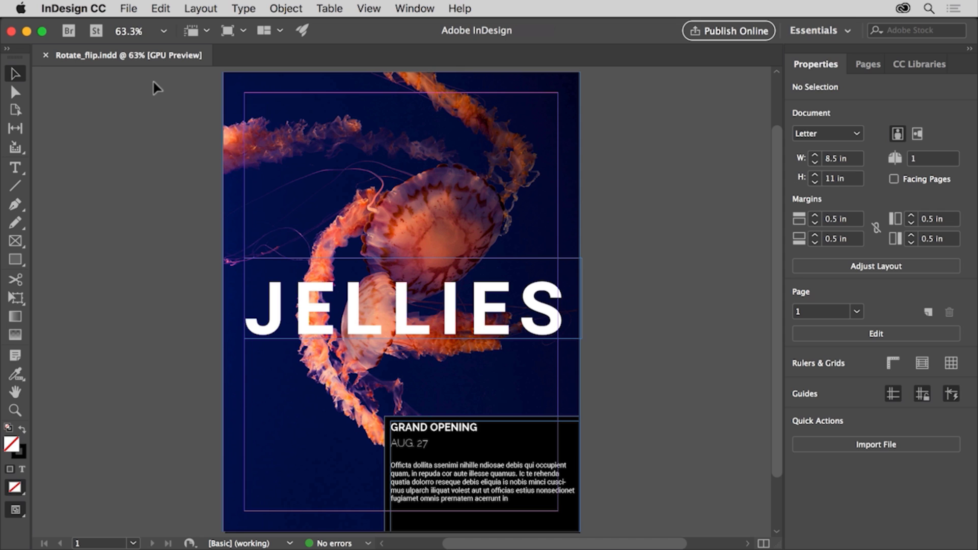
Step: Flip the background jellyfish image horizontally about its center reference point and deselect it
click(250, 146)
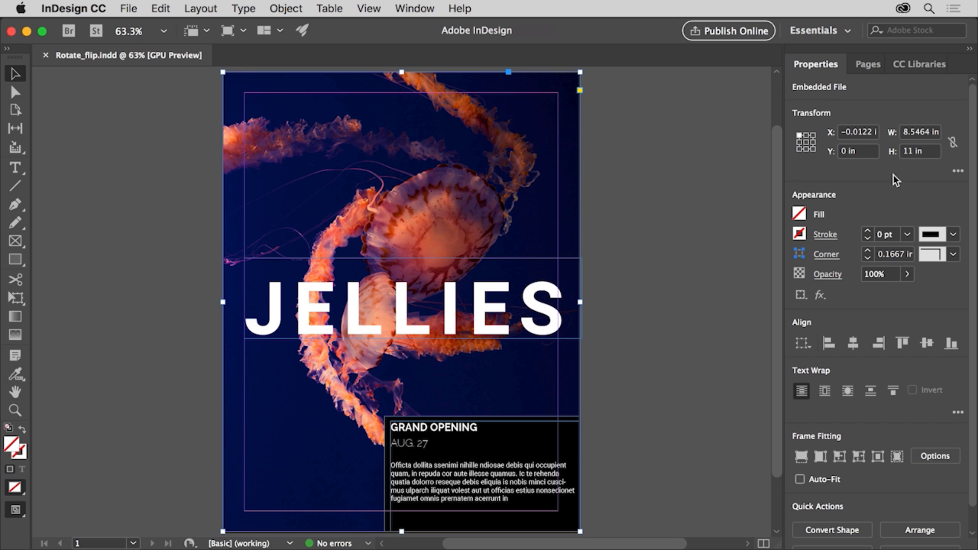
click(956, 174)
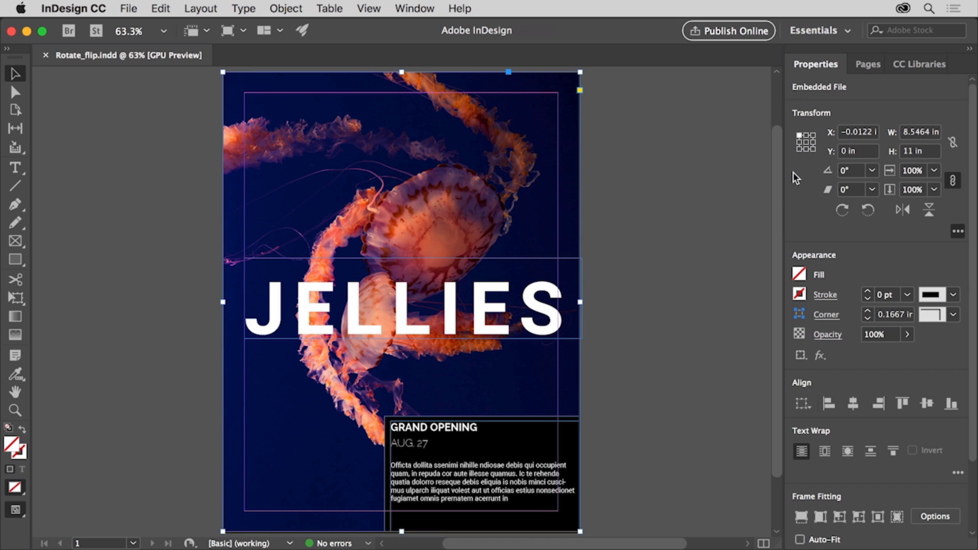
click(806, 142)
click(901, 213)
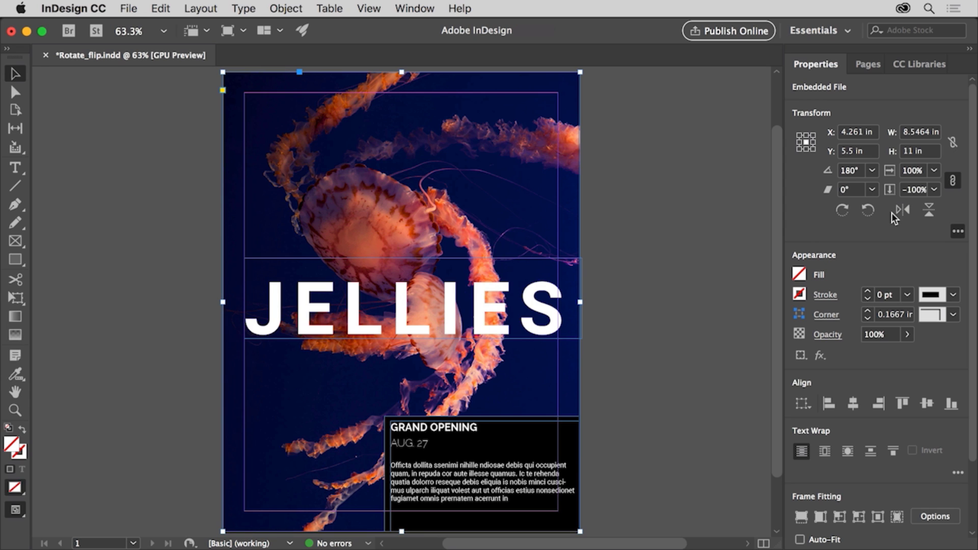
click(600, 278)
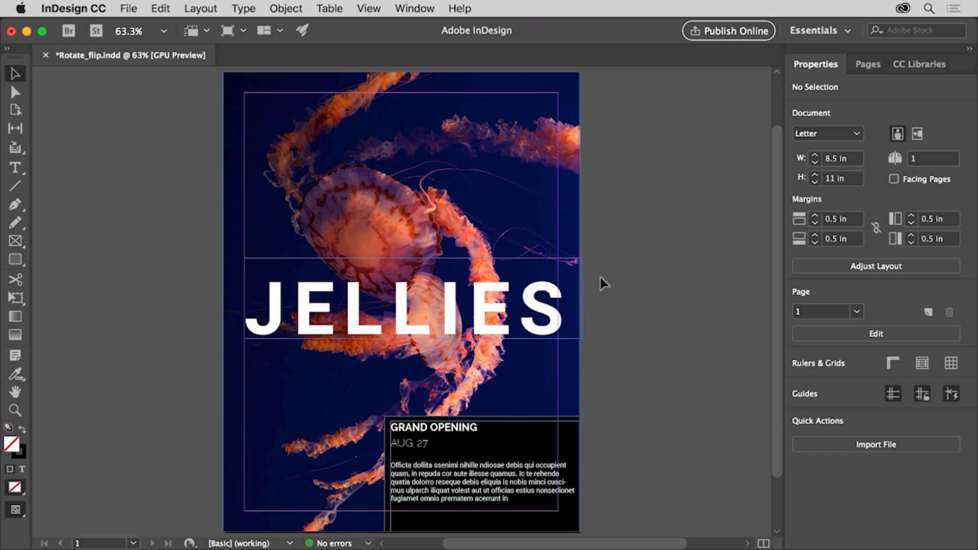
Step: Rotate the JELLIES text frame to -90° and move it along the page's right edge, at about X 7.53 in, Y 5.14 in
click(558, 296)
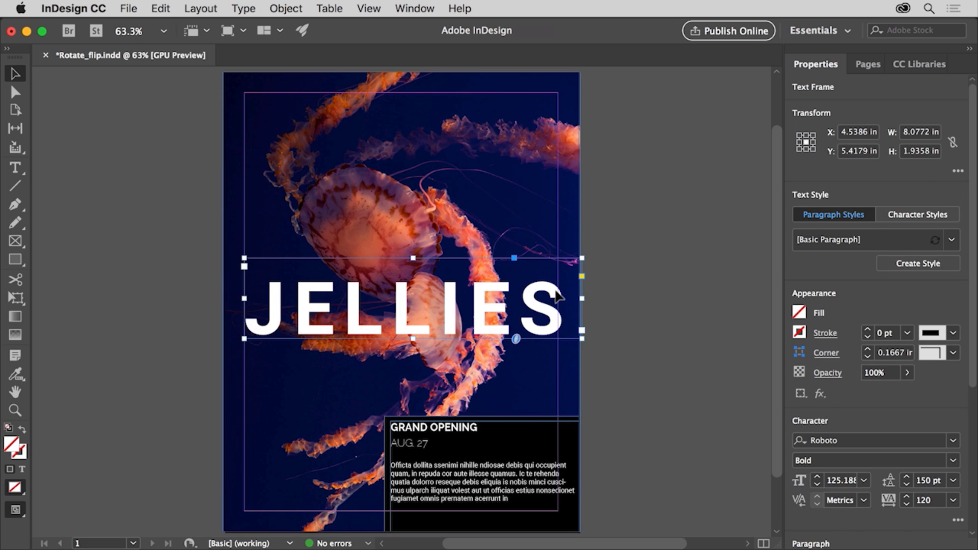
click(590, 344)
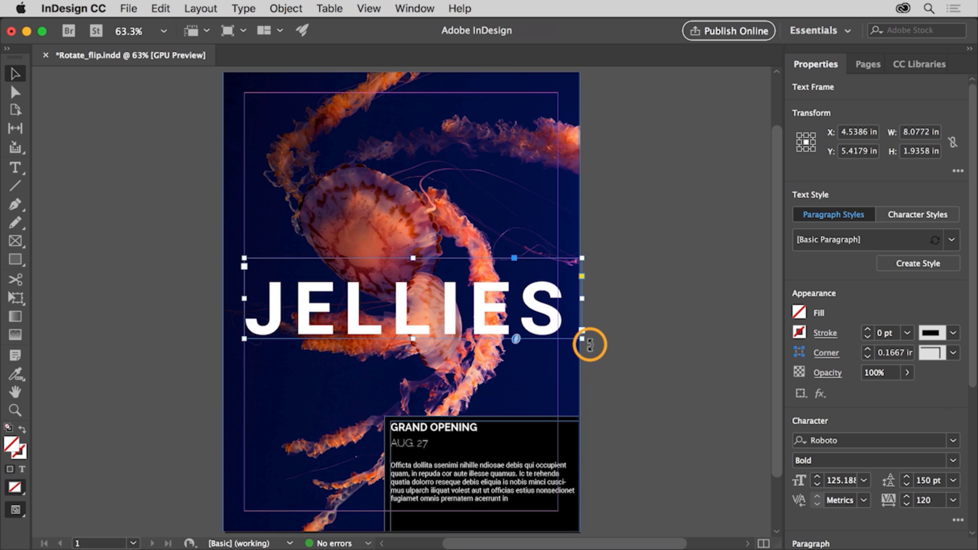
drag(590, 344, 381, 450)
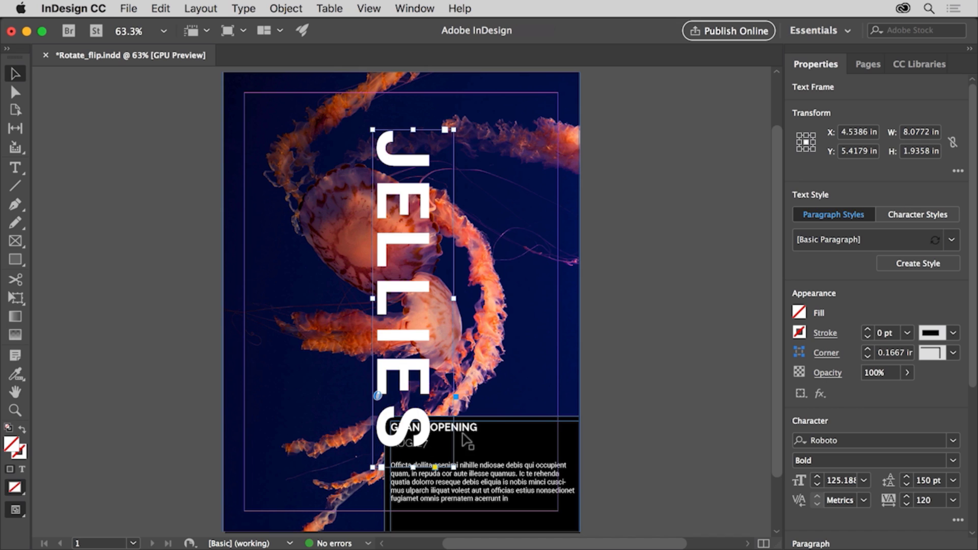
click(958, 174)
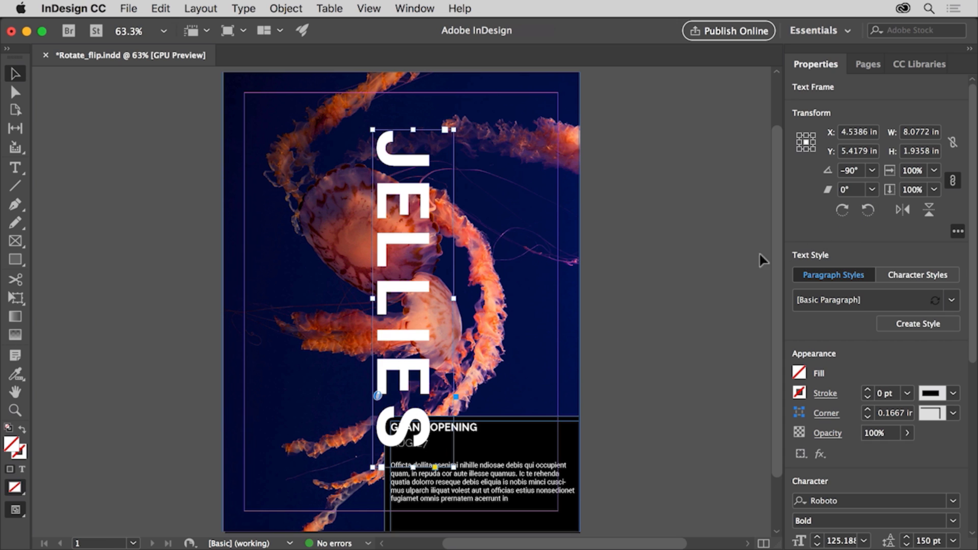
drag(425, 249, 544, 237)
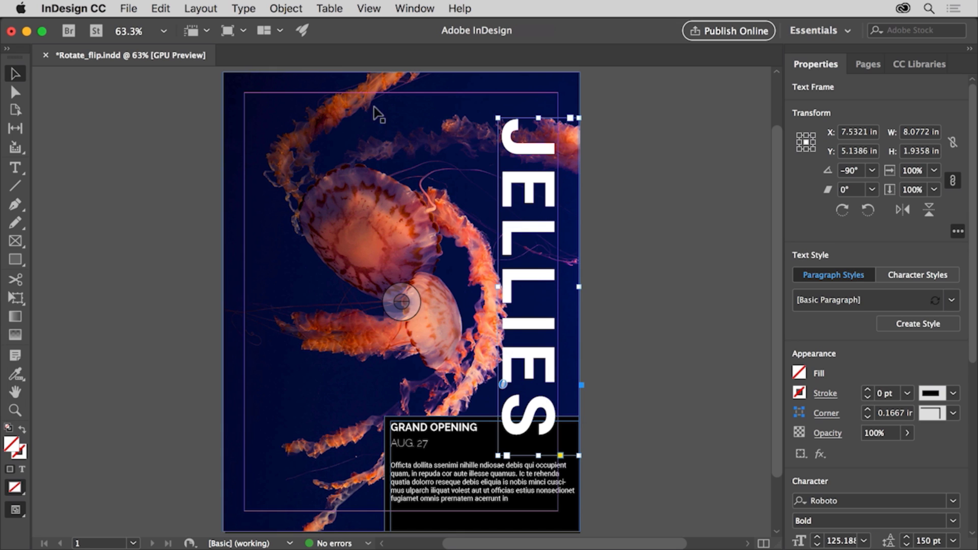
Step: Lock the rotated JELLIES text frame in place
click(287, 9)
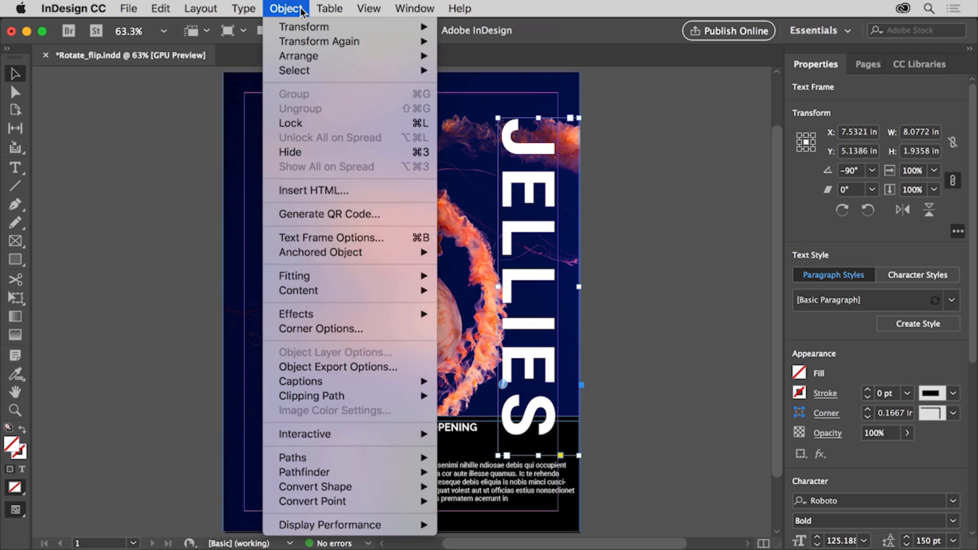
click(334, 122)
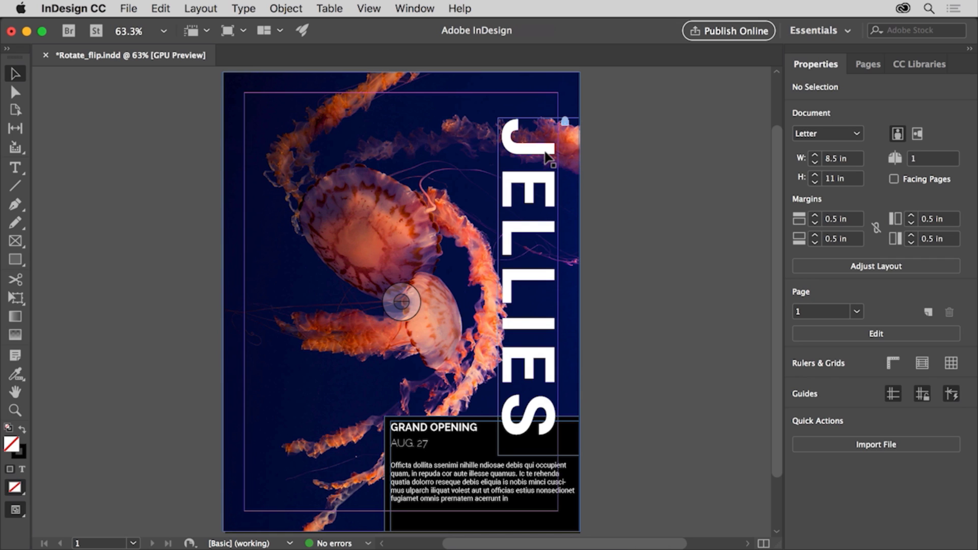
click(286, 8)
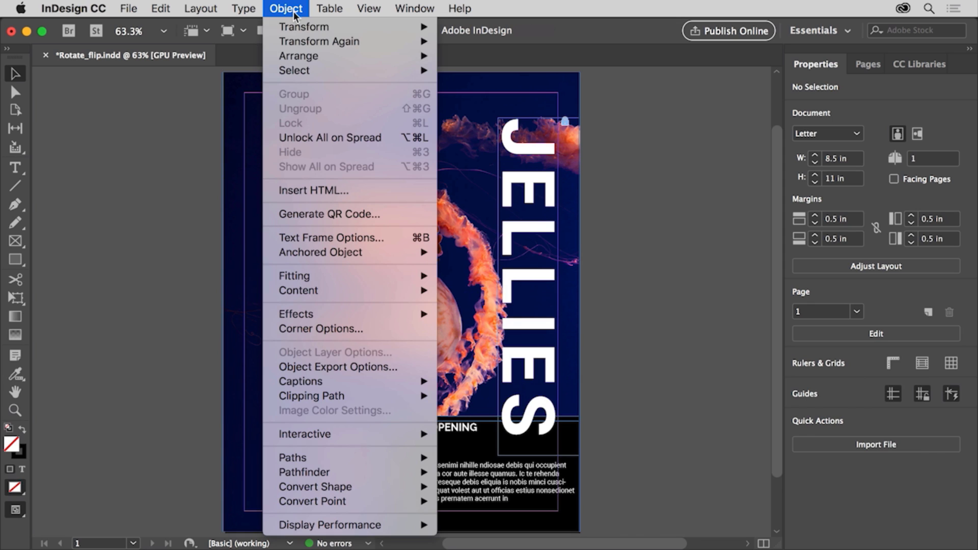
click(354, 136)
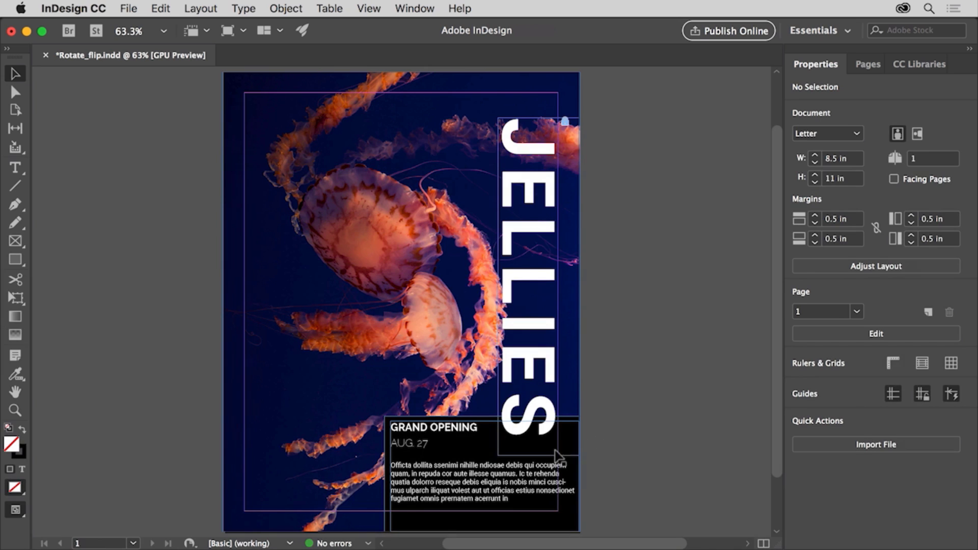
Step: Hide the Grand Opening text frame and enlarge the black rectangle behind it to about 4.95 in wide and 3.43 in high
click(515, 473)
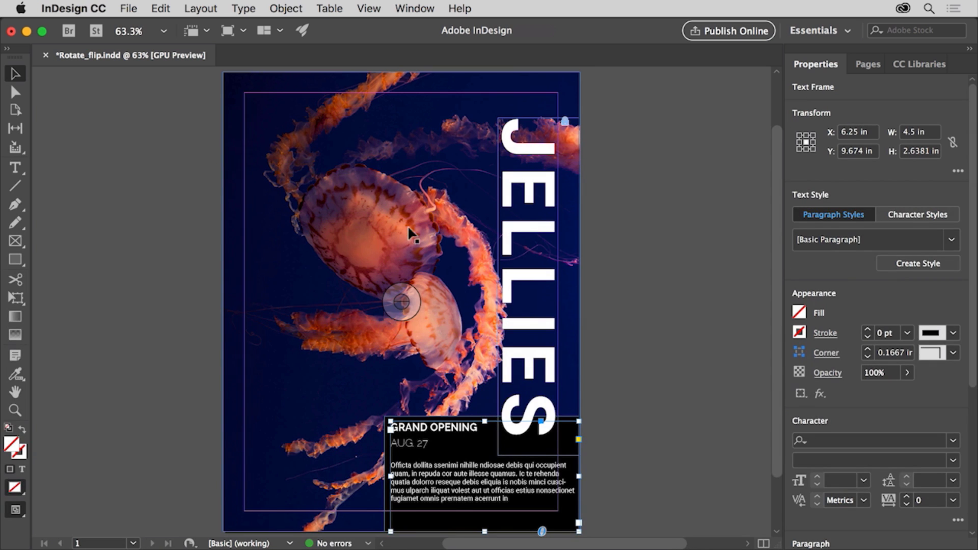
click(293, 9)
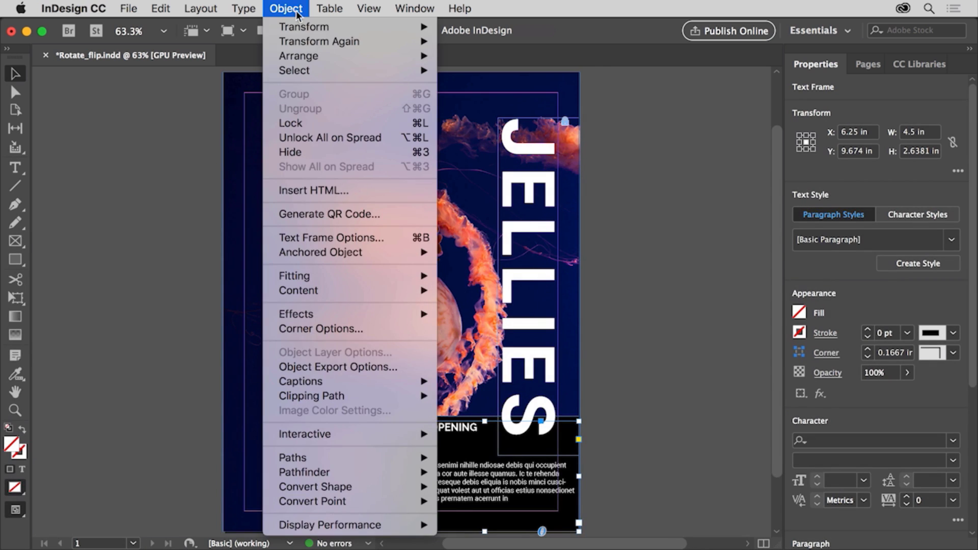
click(331, 152)
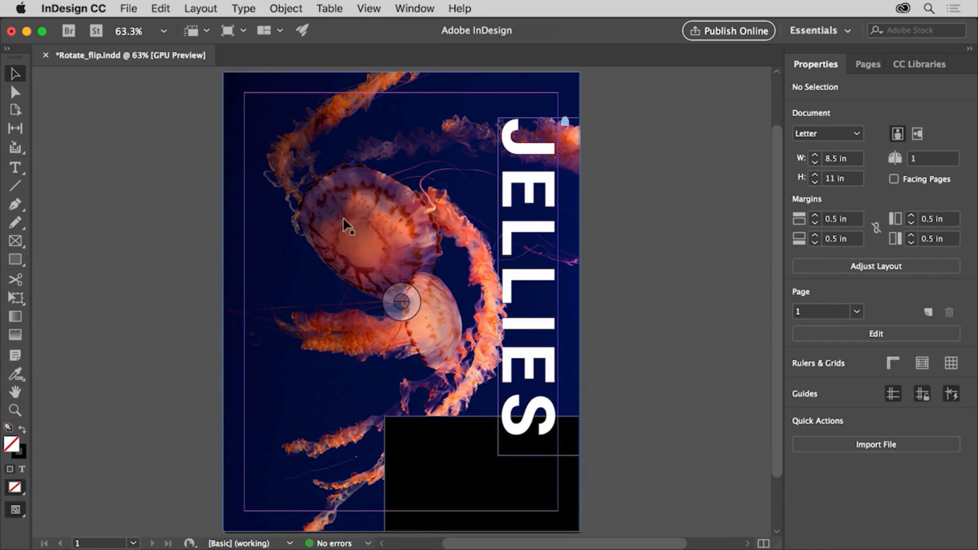
click(415, 437)
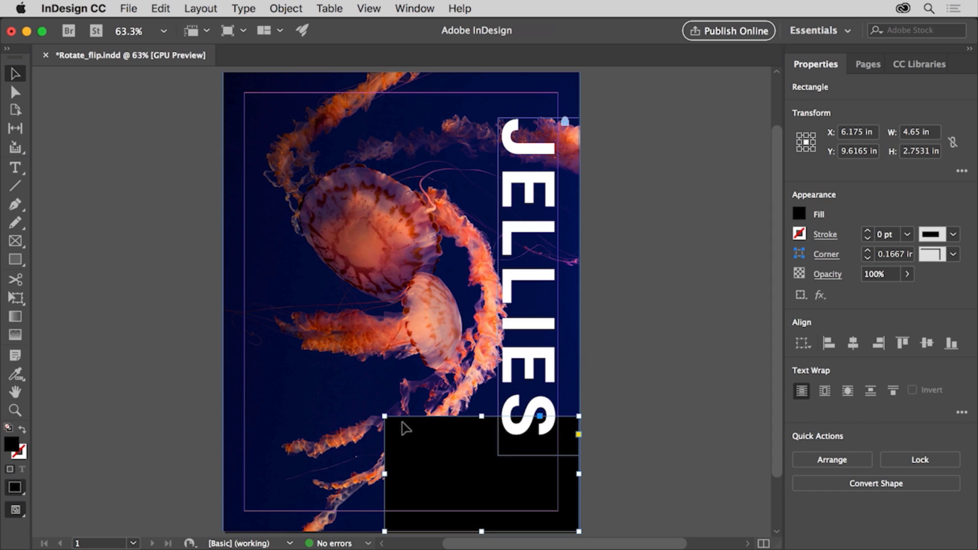
drag(383, 415, 372, 388)
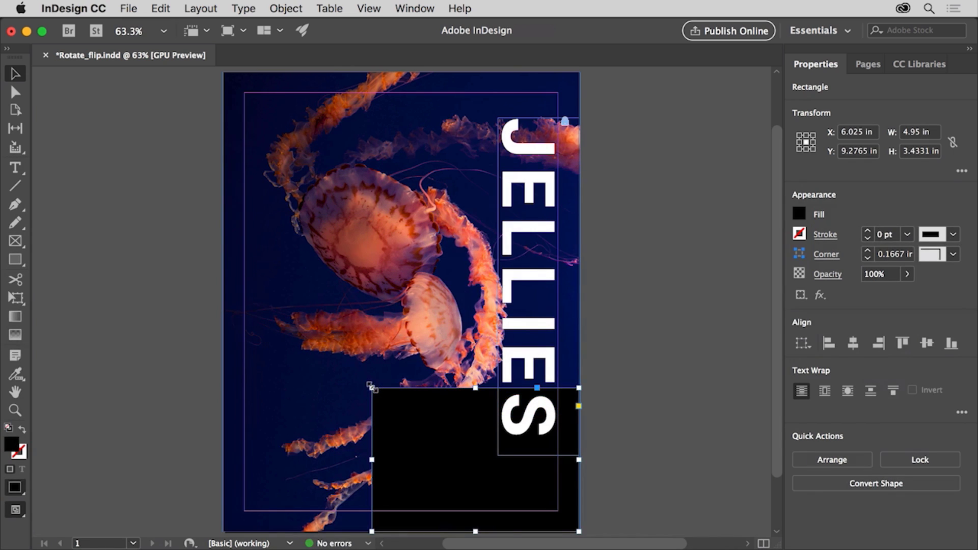
Step: Show all hidden objects on the spread and deselect the black rectangle
click(293, 9)
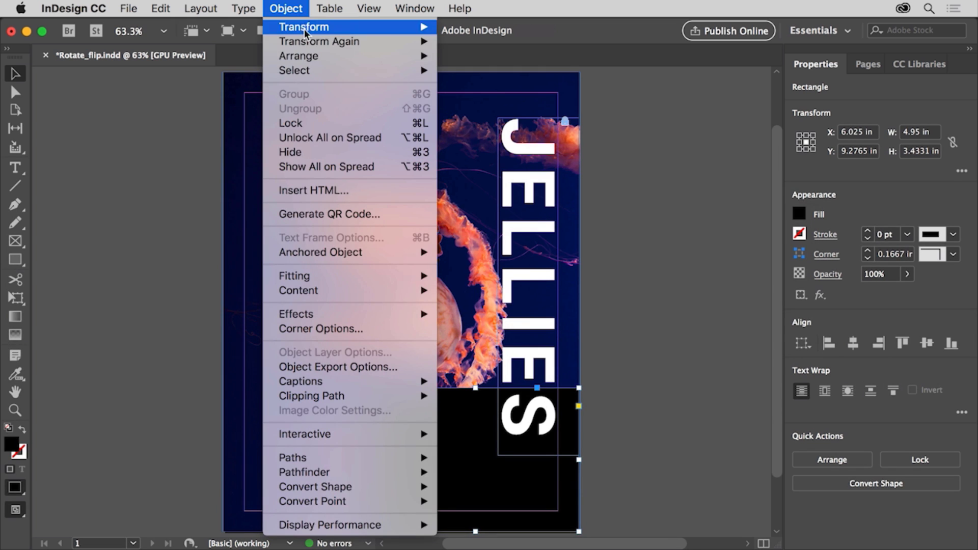
click(359, 167)
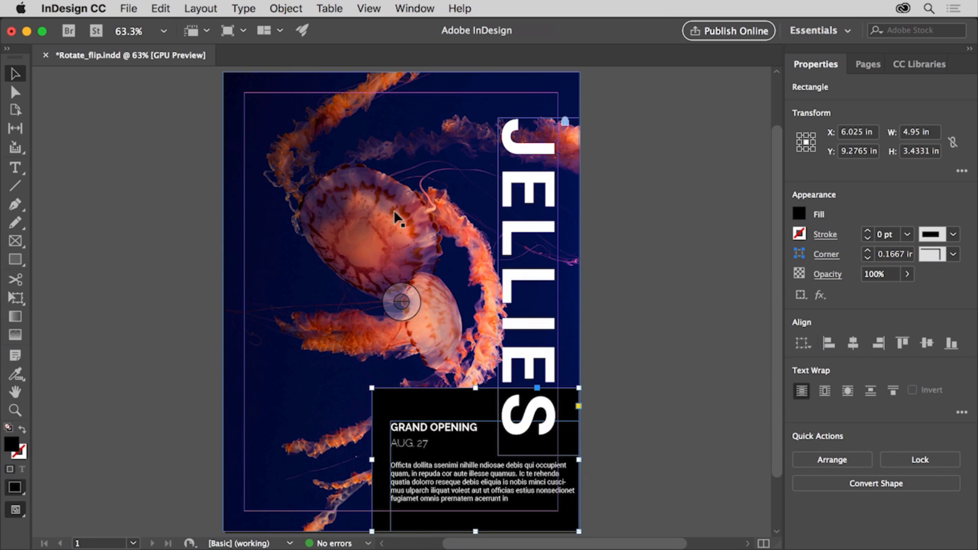
click(617, 296)
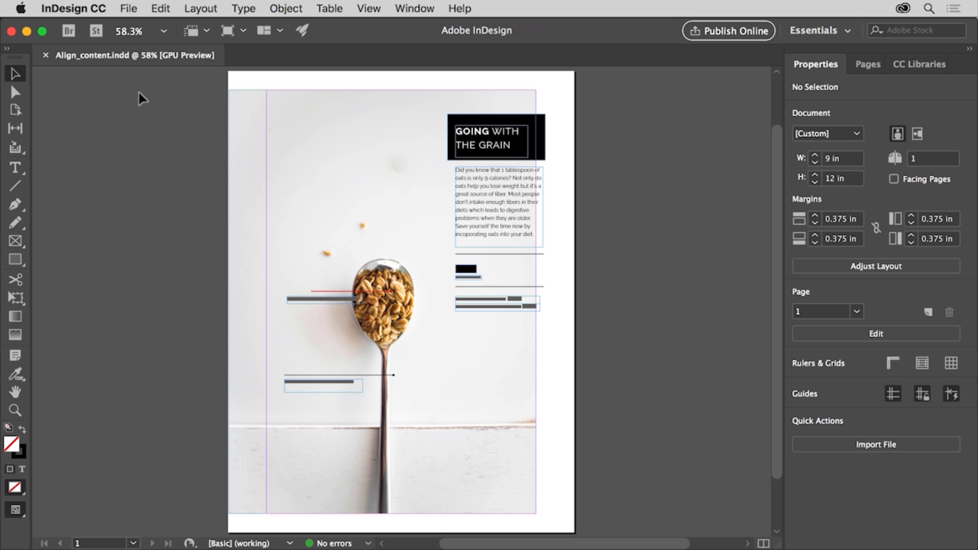
Step: Move the "ONLY 9 CALORIES PER SERVING" text frame so its left edge aligns with the red line's start, at about X 3.14 in, Y 5.95 in
click(364, 10)
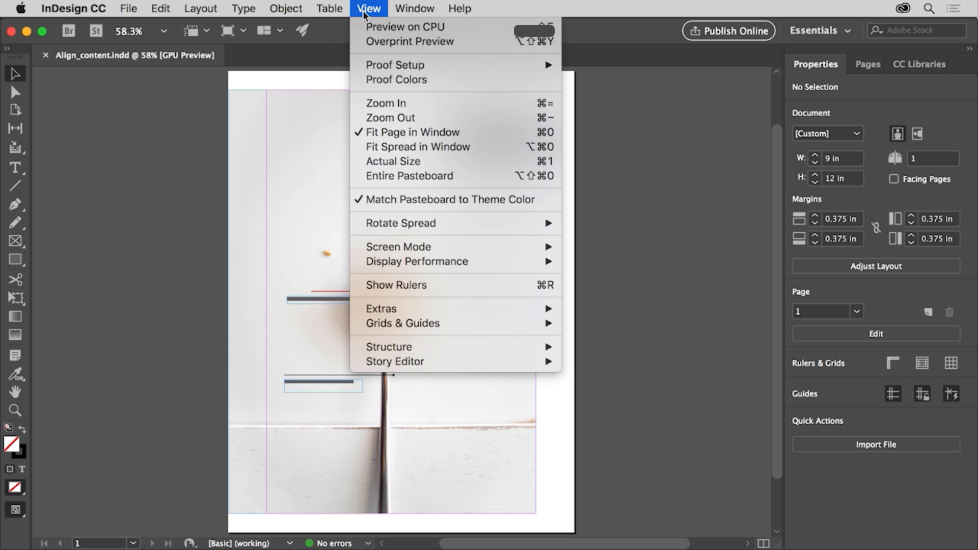
click(471, 134)
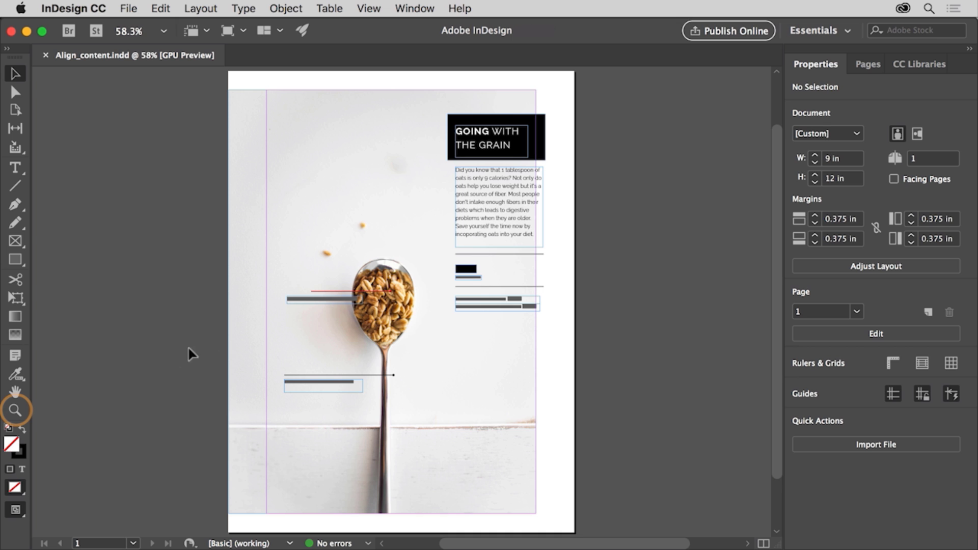
click(14, 412)
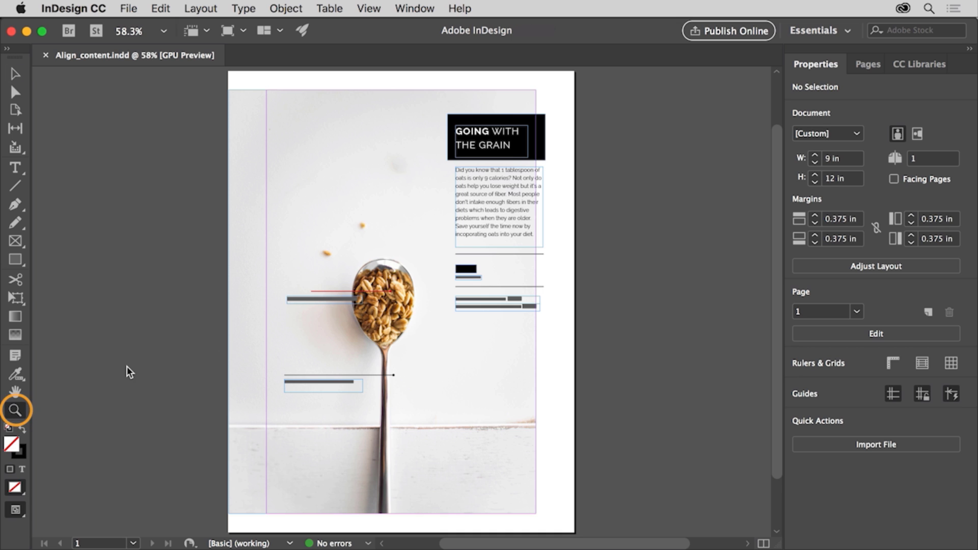
click(248, 318)
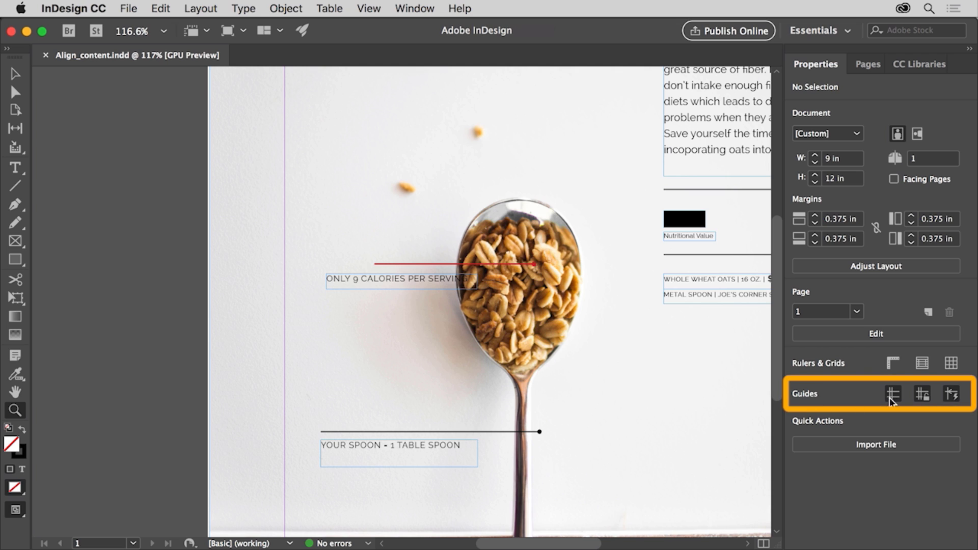
click(14, 74)
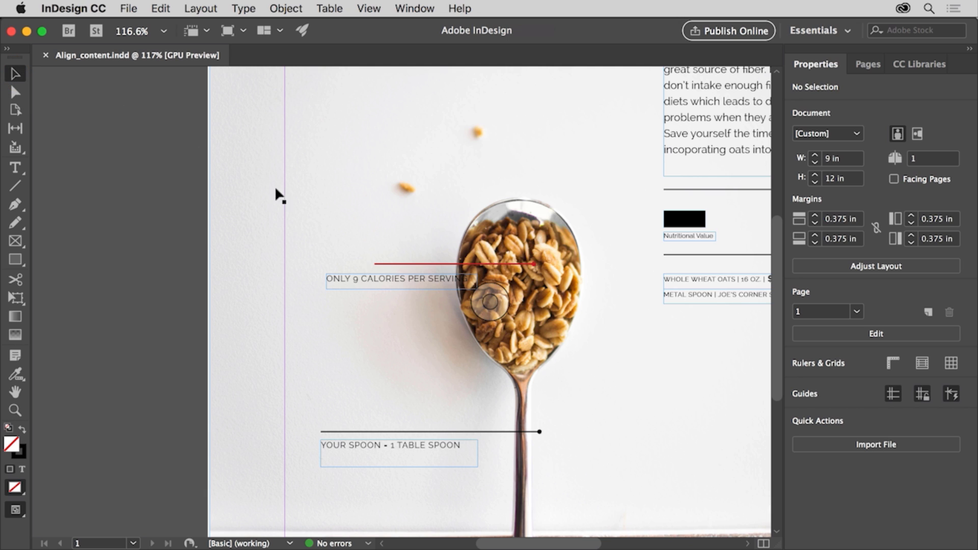
drag(348, 280, 395, 281)
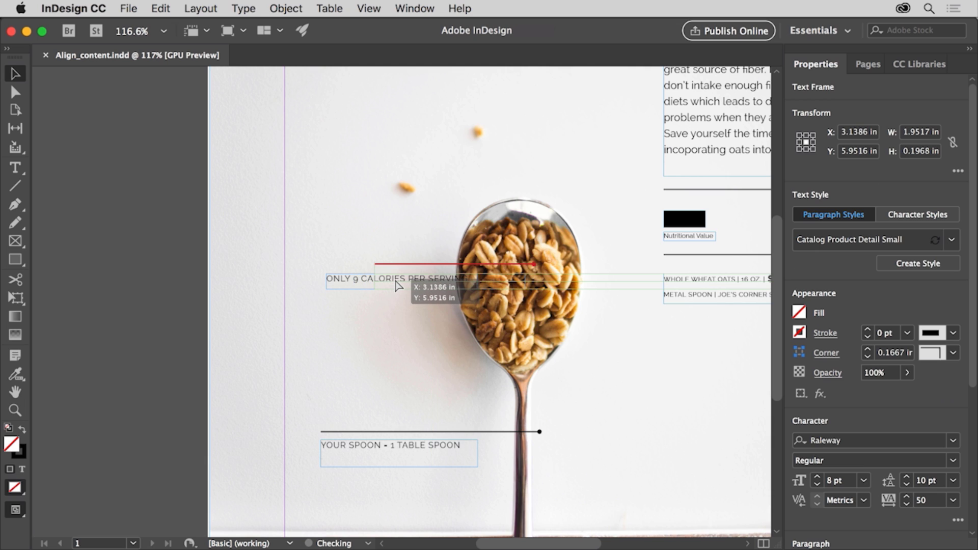
drag(395, 281, 395, 281)
drag(396, 280, 395, 281)
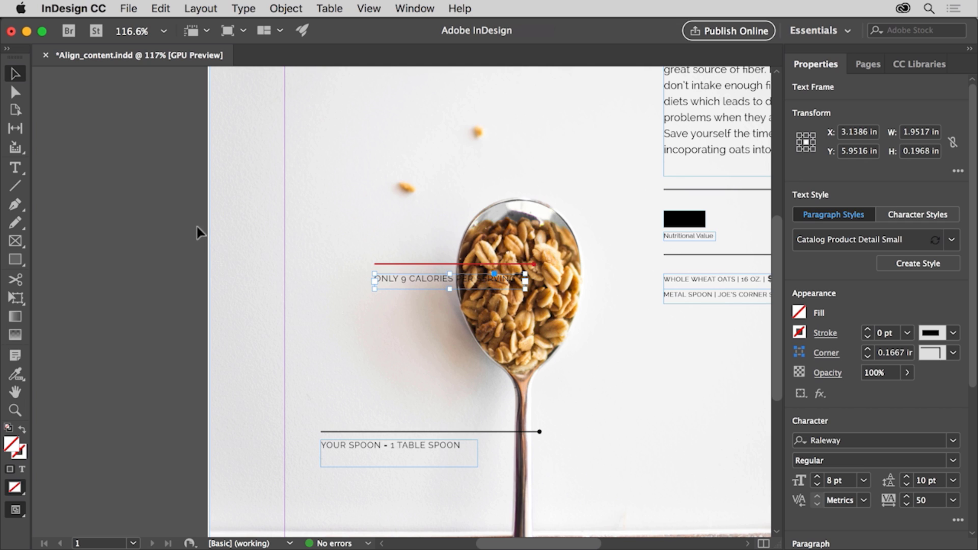
Step: Group the red line with the "ONLY 9 CALORIES PER SERVING" text frame, leaving out the background image, and reselect the group
drag(185, 210, 418, 322)
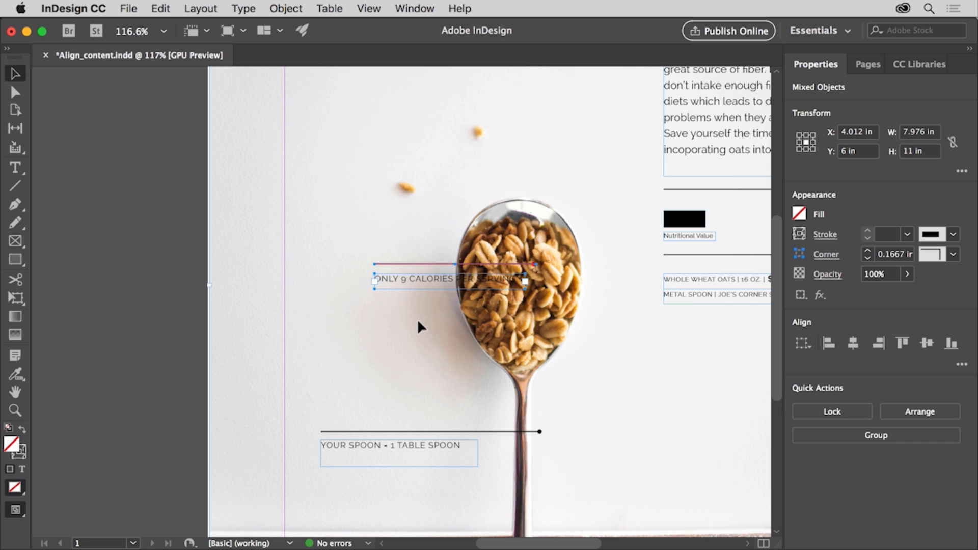
shift+click(268, 299)
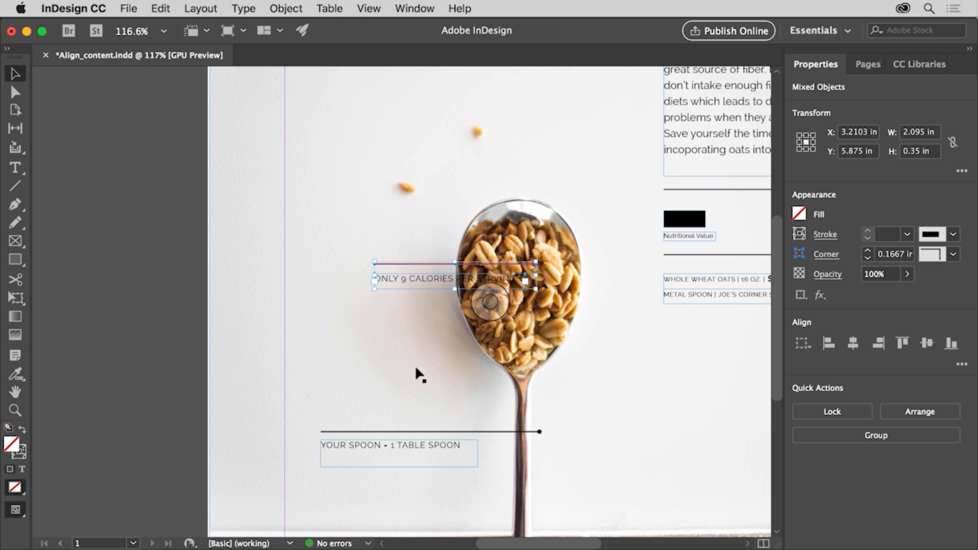
click(816, 428)
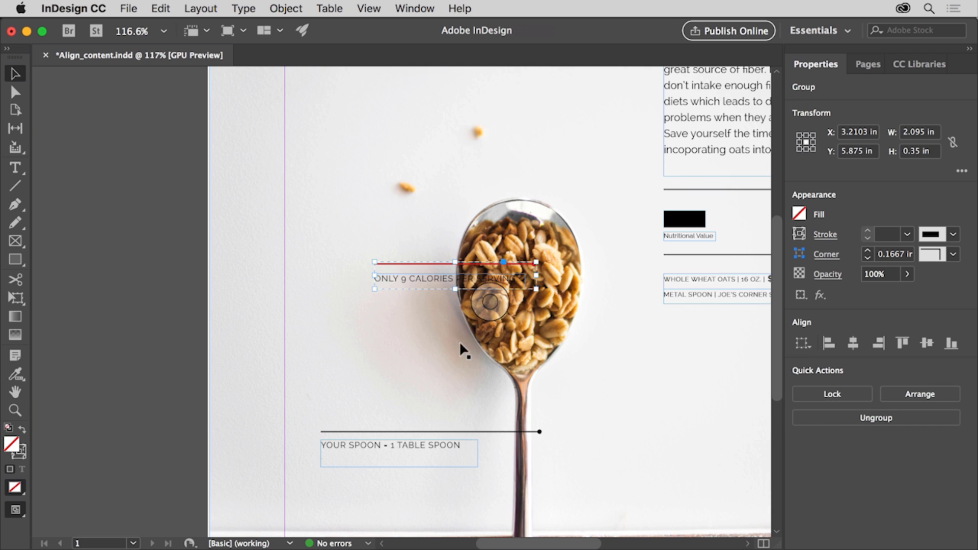
click(426, 309)
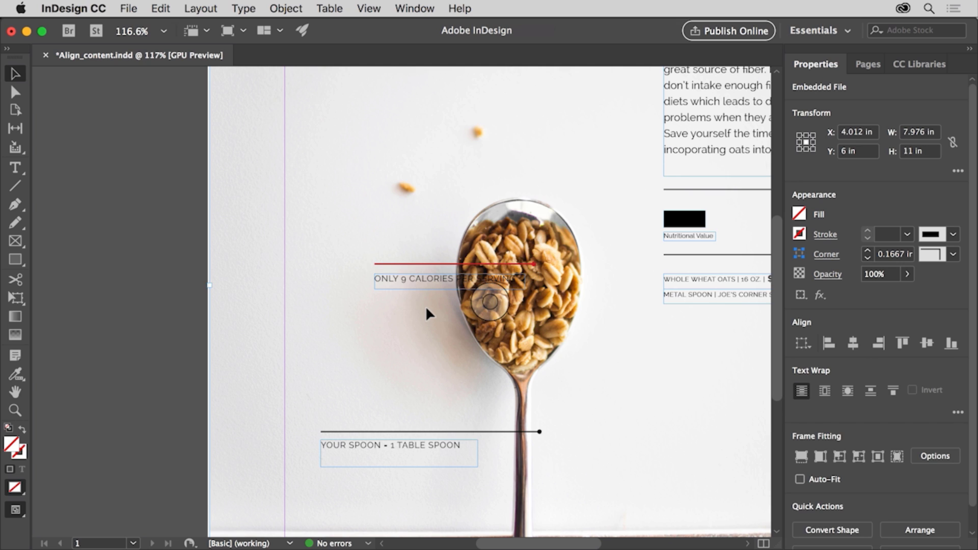
click(432, 279)
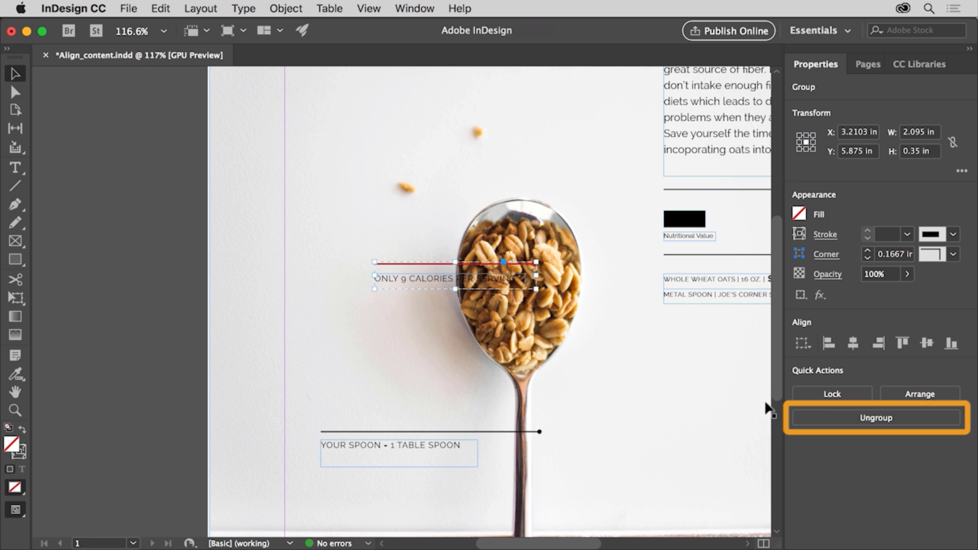
Step: Change the stroke colour of the red line inside the group to [Black]
double_click(429, 262)
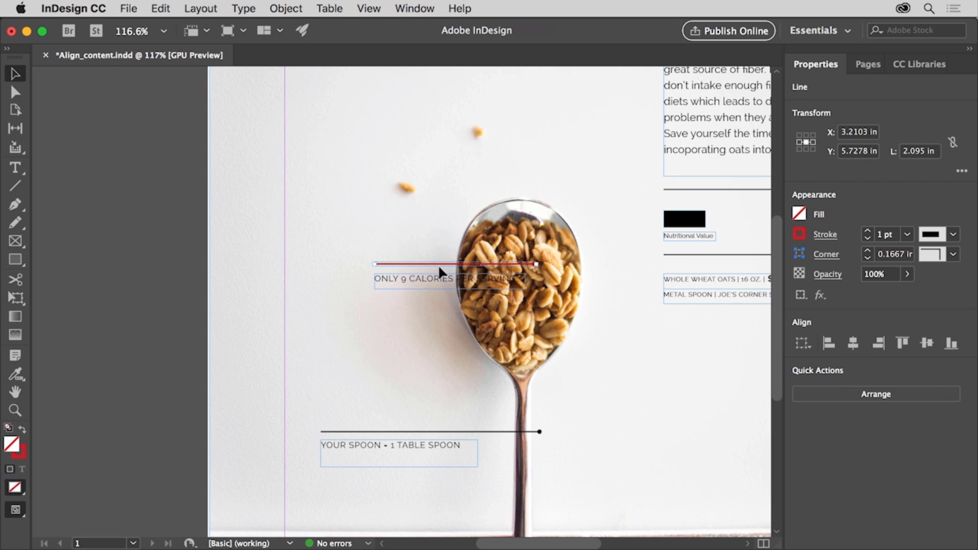
click(799, 234)
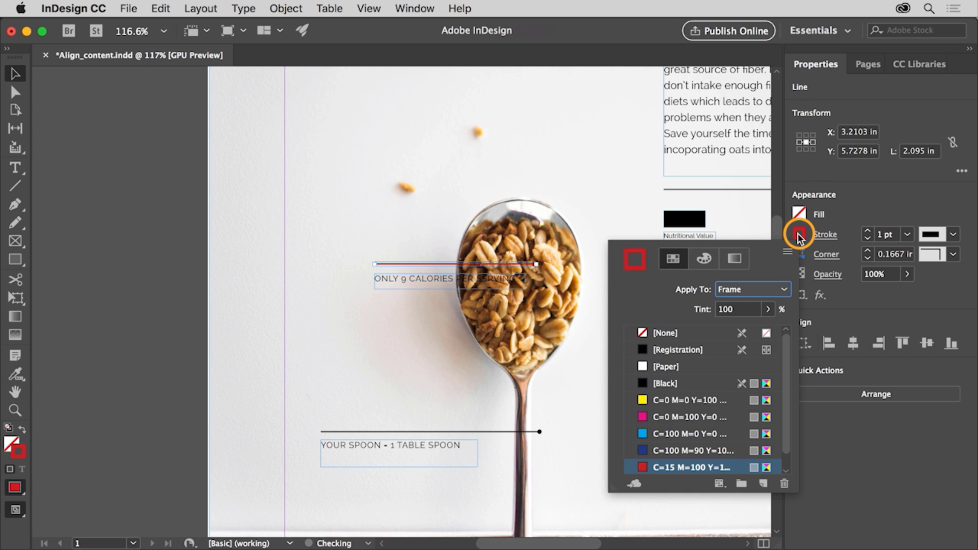
click(681, 384)
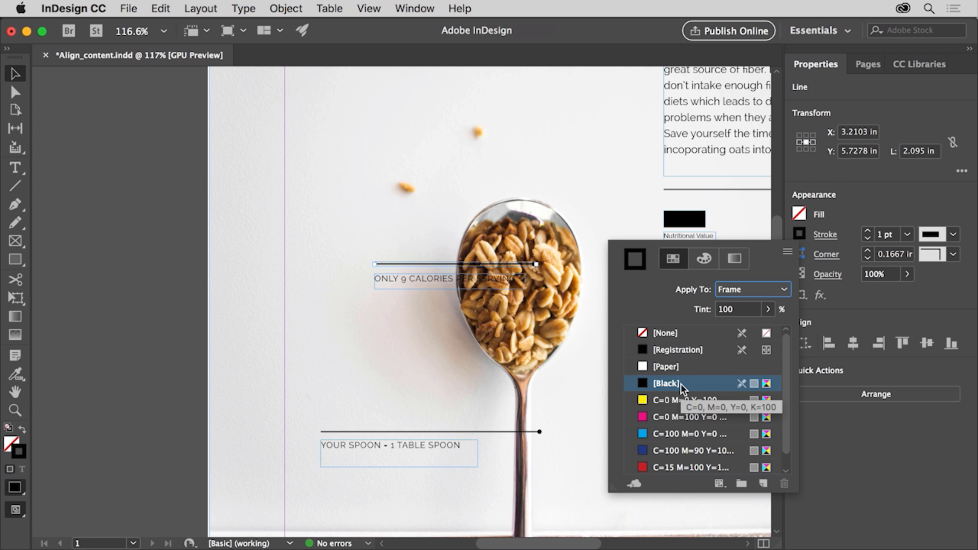
key(Escape)
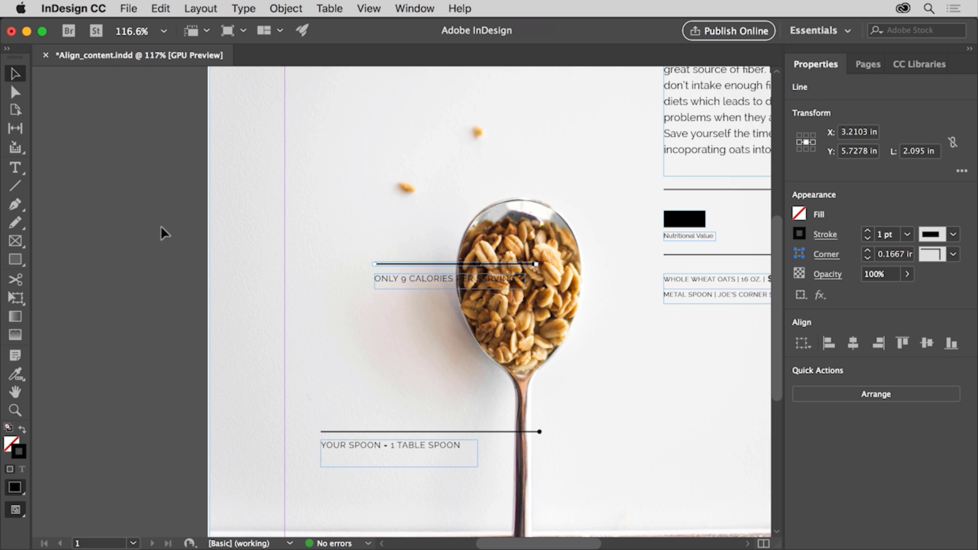
Step: Align the left edges of the calories and "YOUR SPOON = 1 TABLE SPOON" caption groups, excluding the background image from the selection
drag(161, 228, 437, 485)
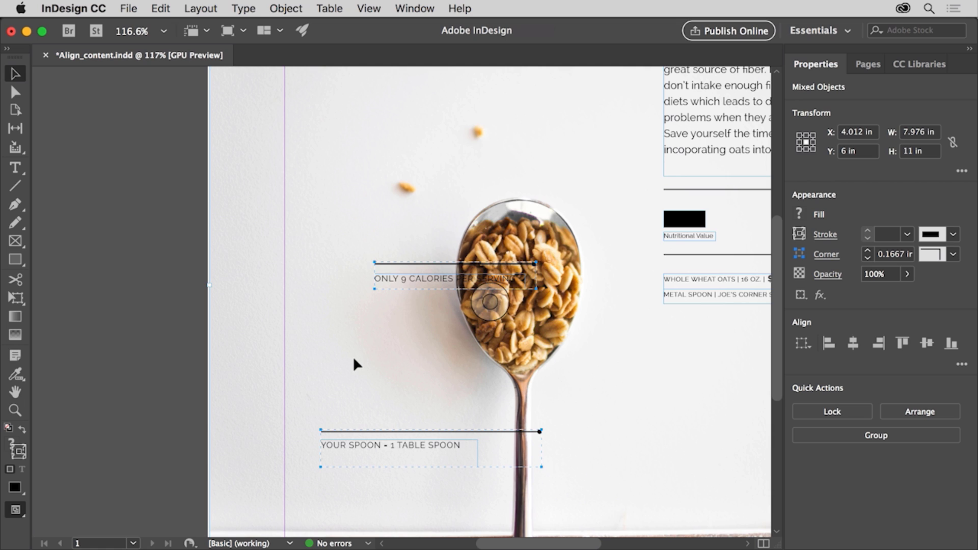
key(super+g)
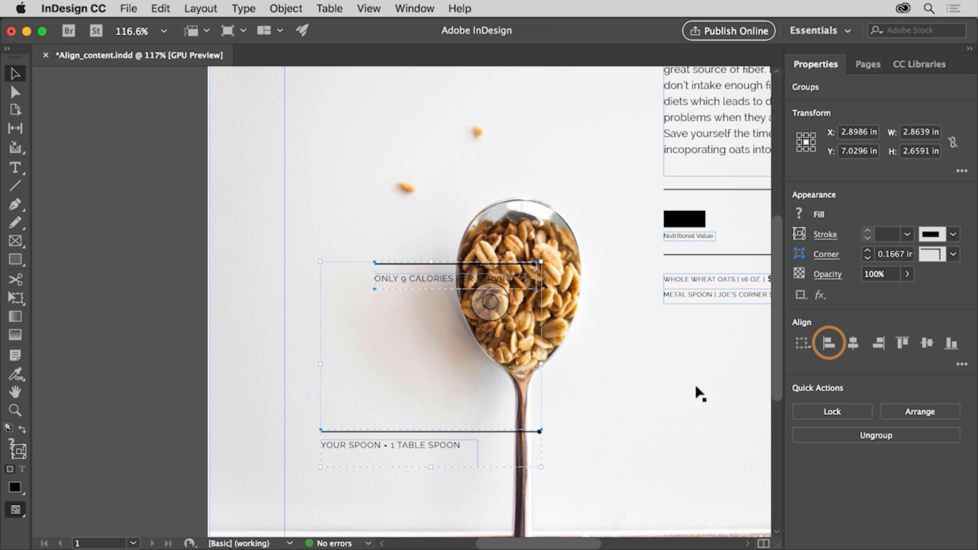
click(829, 348)
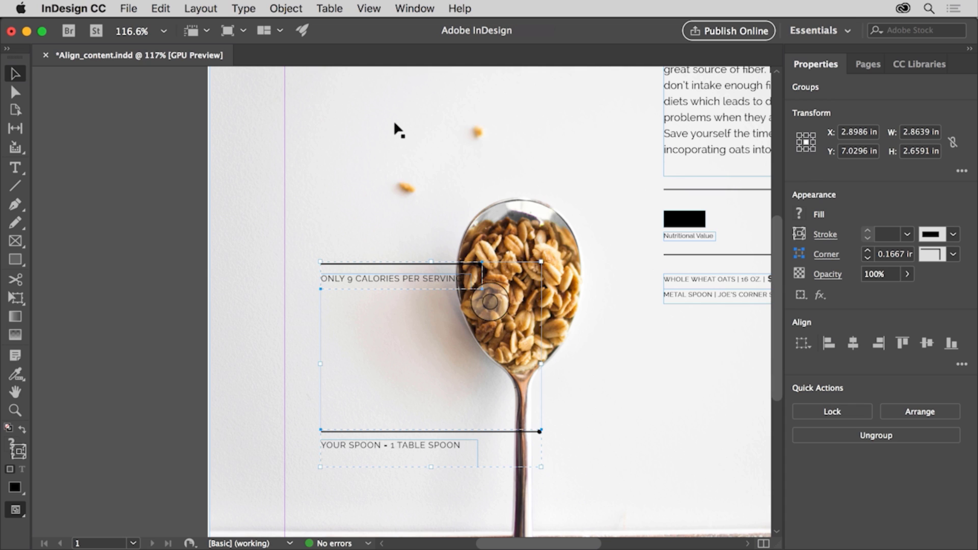
Step: Align the spoon image's horizontal center to the page using Align to Page, and deselect the image
click(380, 11)
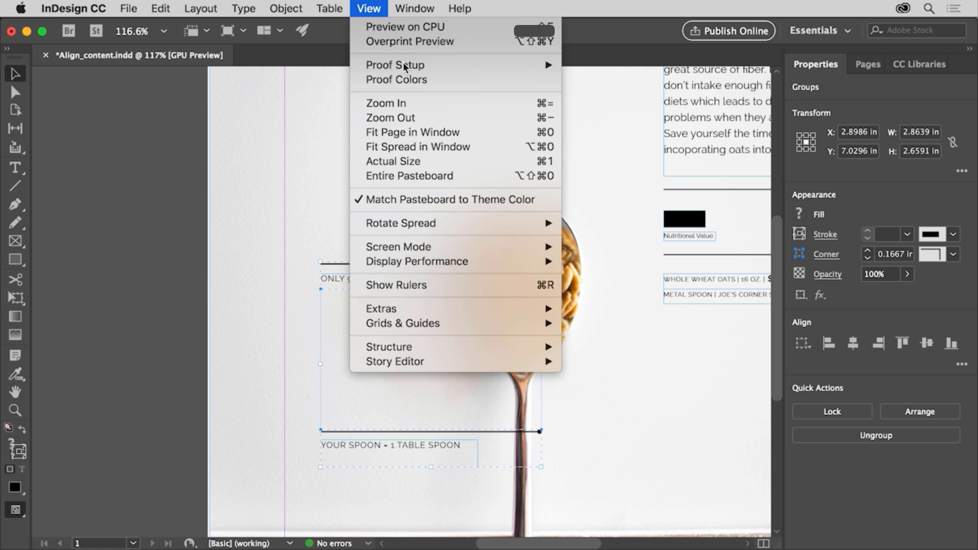
click(445, 131)
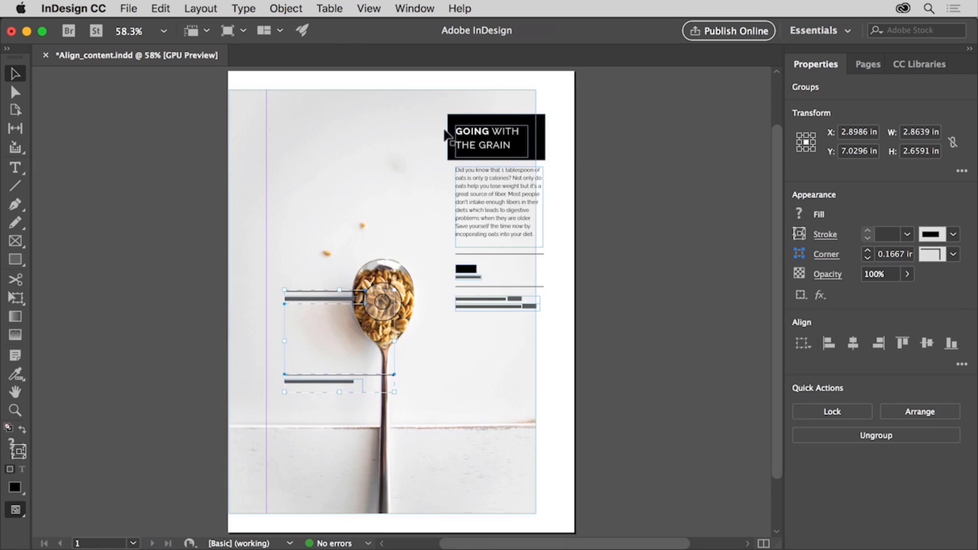
click(408, 143)
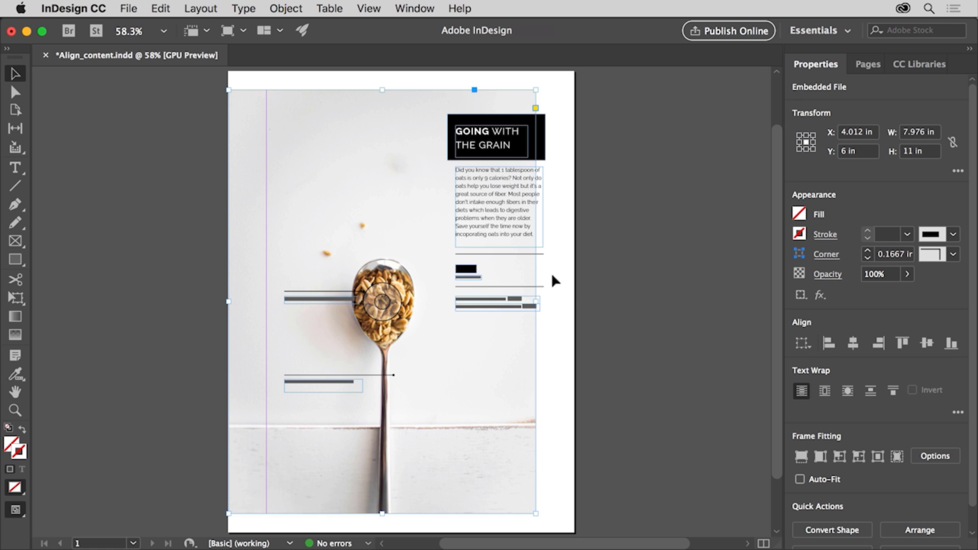
click(800, 350)
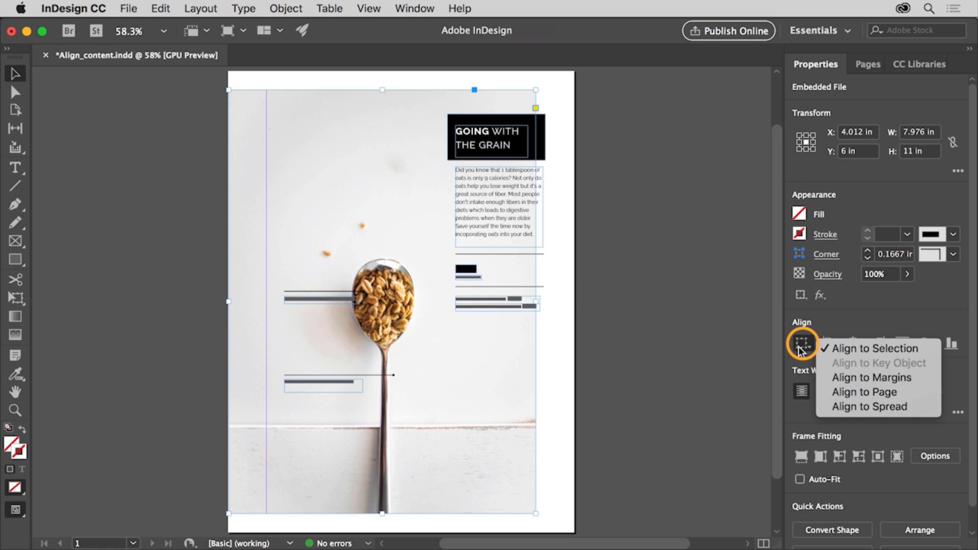
click(881, 393)
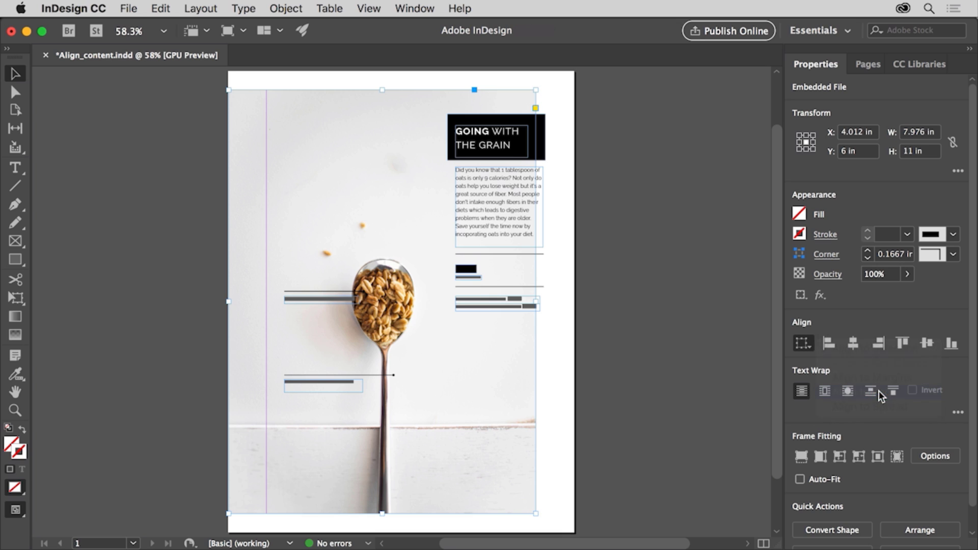
click(855, 344)
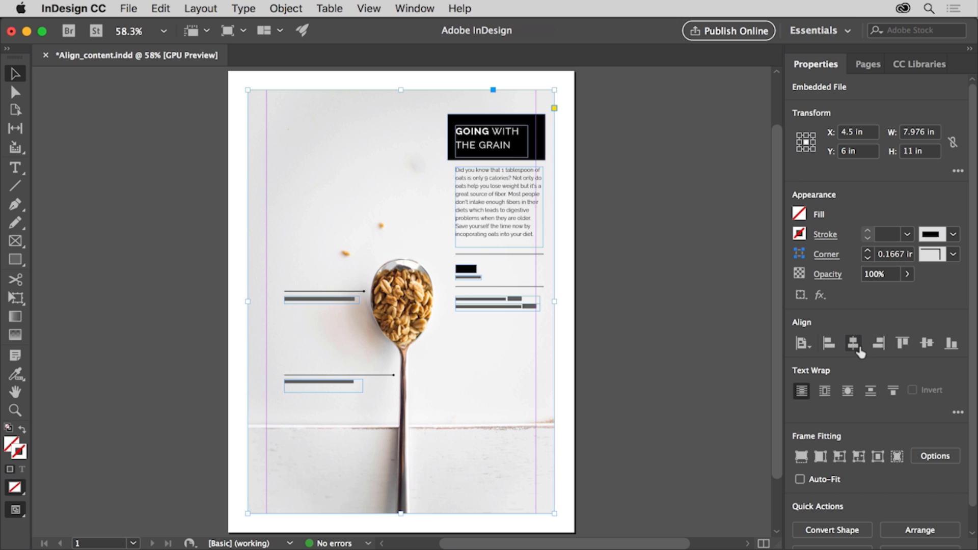
click(707, 330)
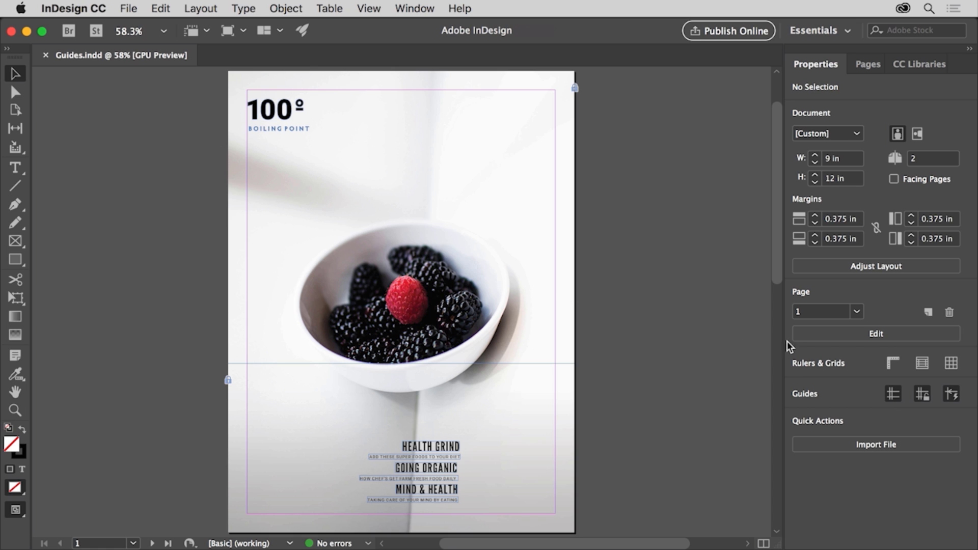
Step: Show the rulers in Guides.indd and view the vertical ruler's measurement unit options without changing the unit
click(890, 366)
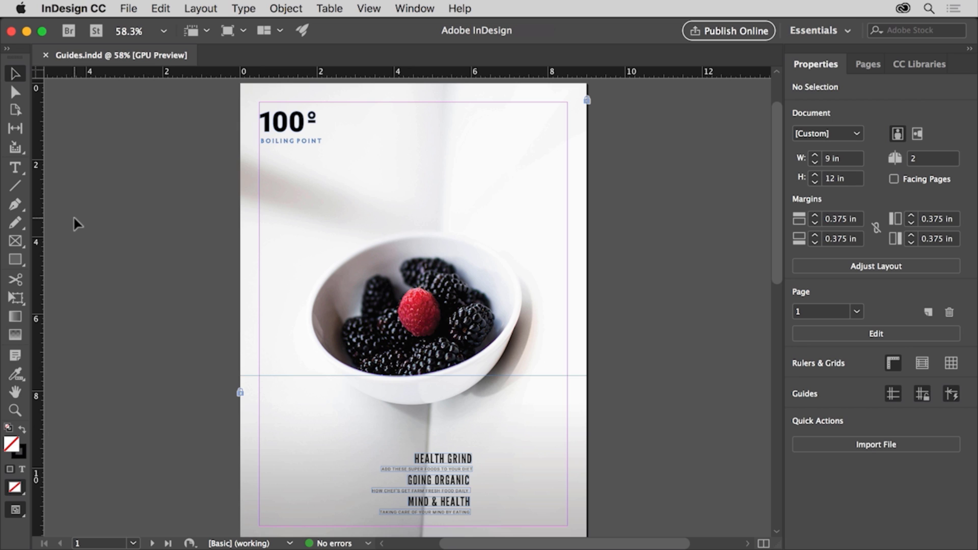
right_click(39, 220)
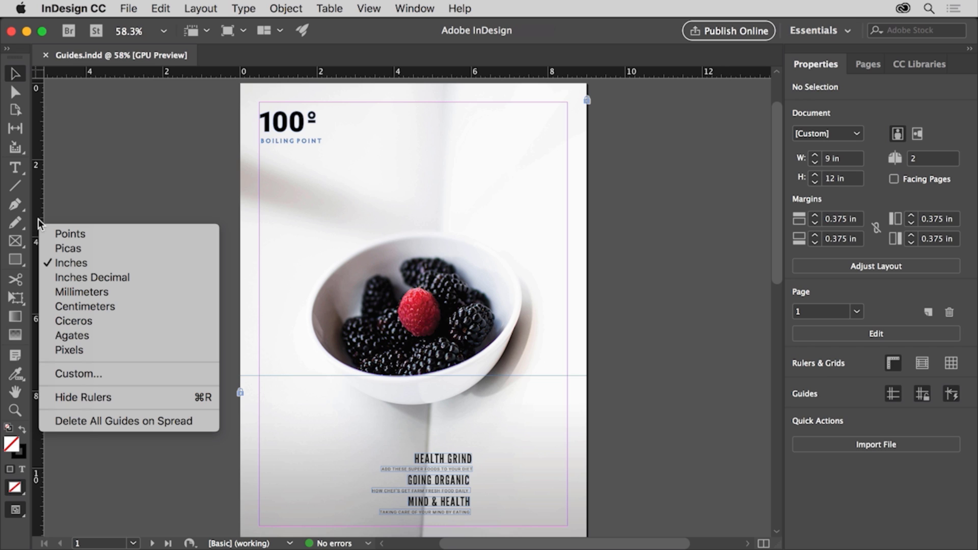
click(172, 95)
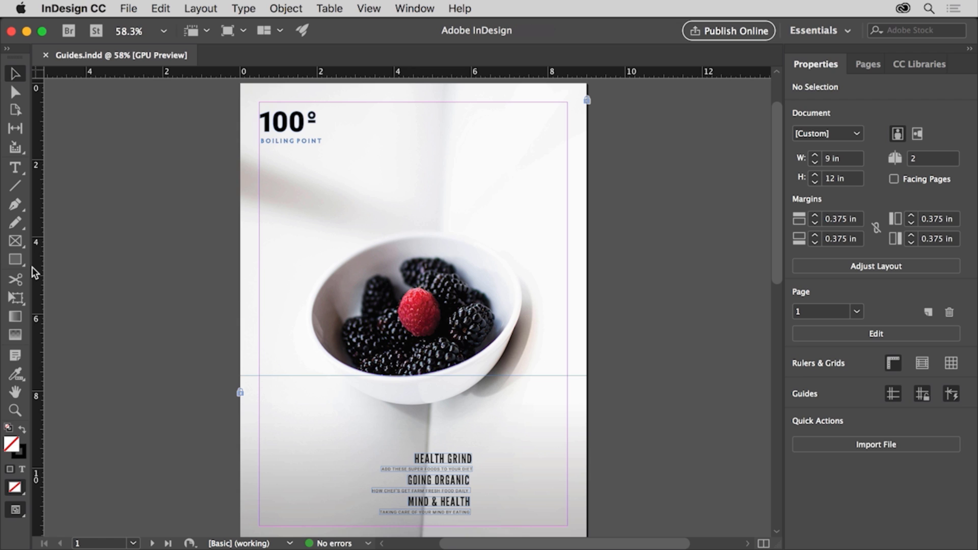
Step: Add a vertical ruler guide at X 7 in on the cover page and deselect it
drag(34, 267, 508, 284)
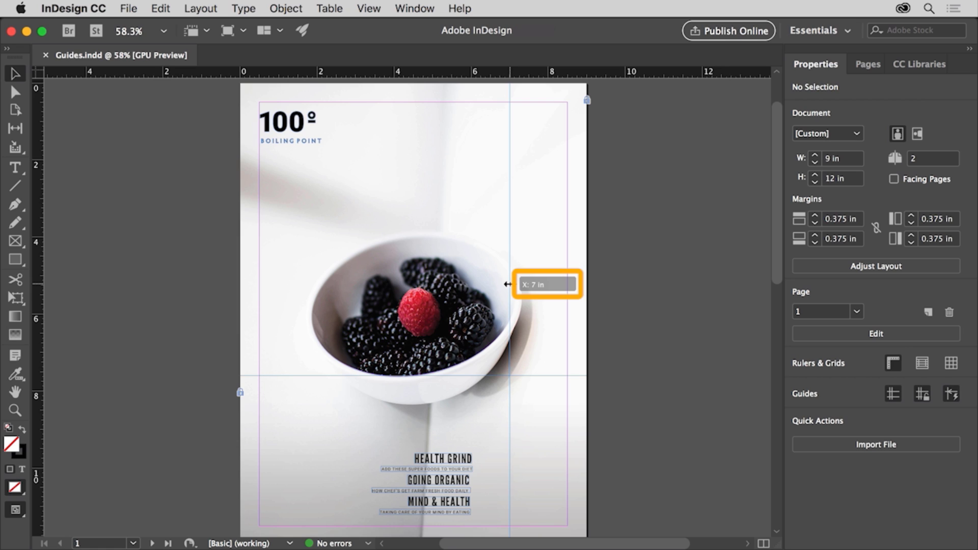
drag(507, 284, 508, 284)
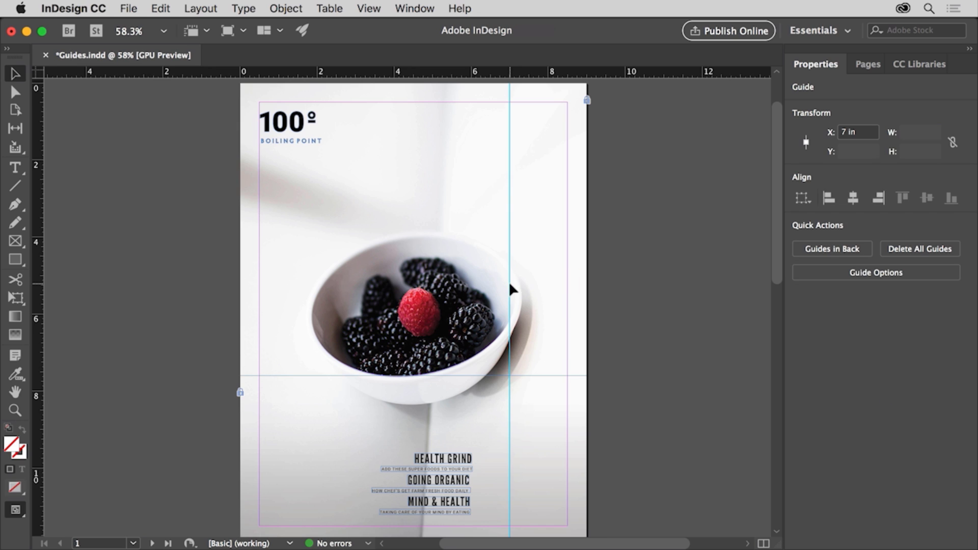
click(605, 264)
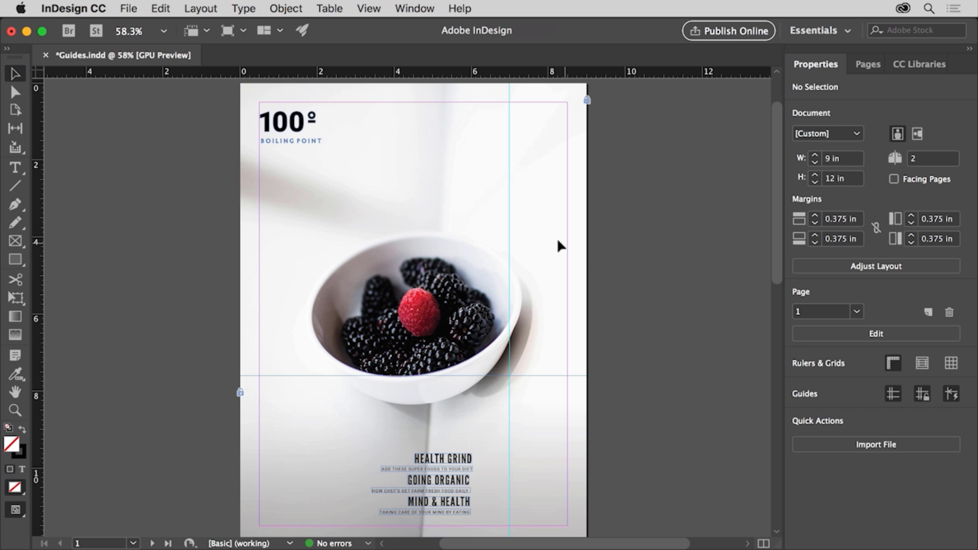
Step: Move the ruler zero point to the page's upper-right corner and set the vertical guide's X position to -1 in
click(510, 232)
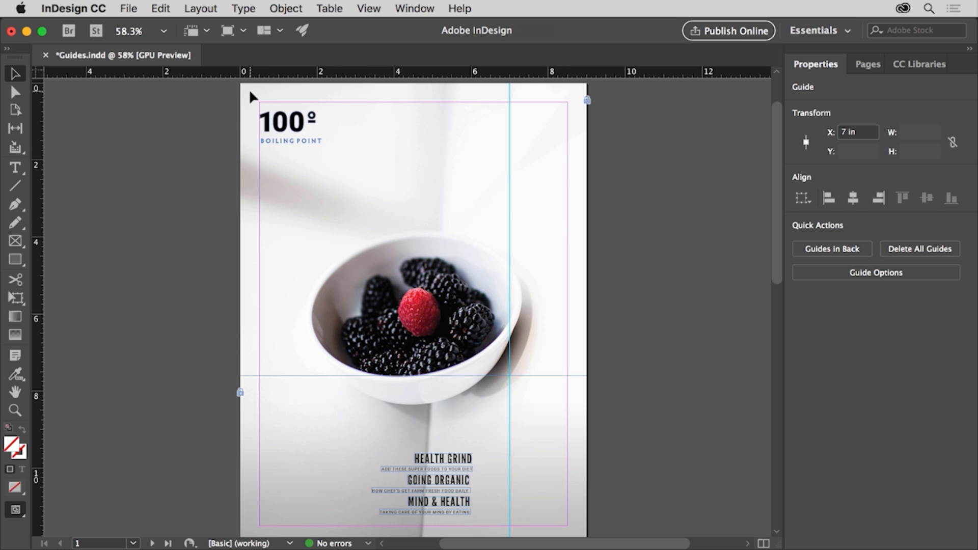
drag(38, 71, 589, 90)
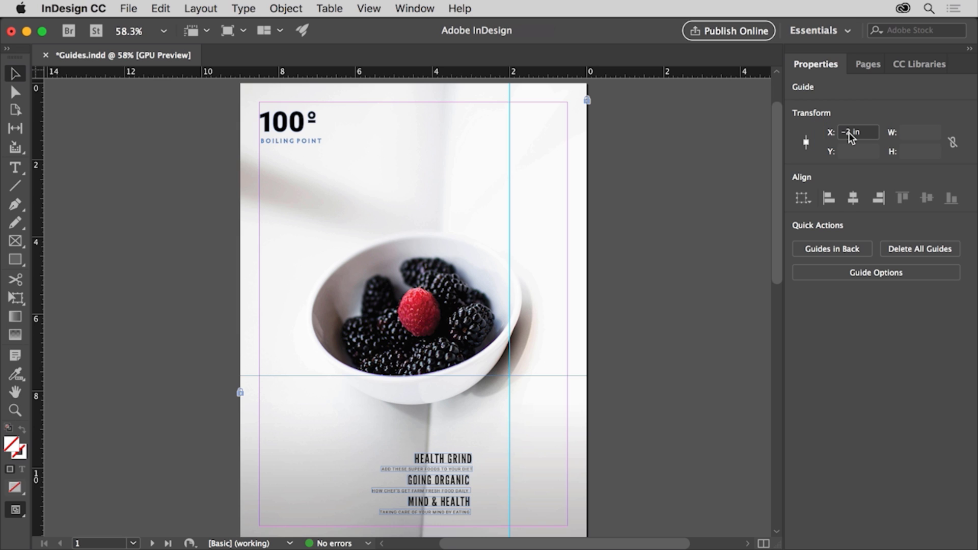
text(-1)
key(Return)
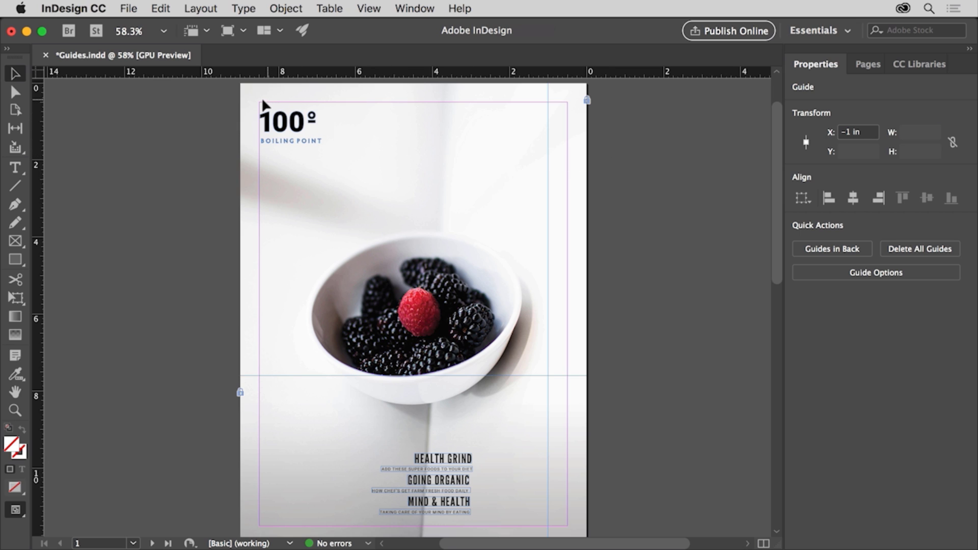
Step: Reset the ruler zero point and move the headline text group right to snap against the vertical guide, at about X 5.39 in, Y 9.63 in
double_click(42, 72)
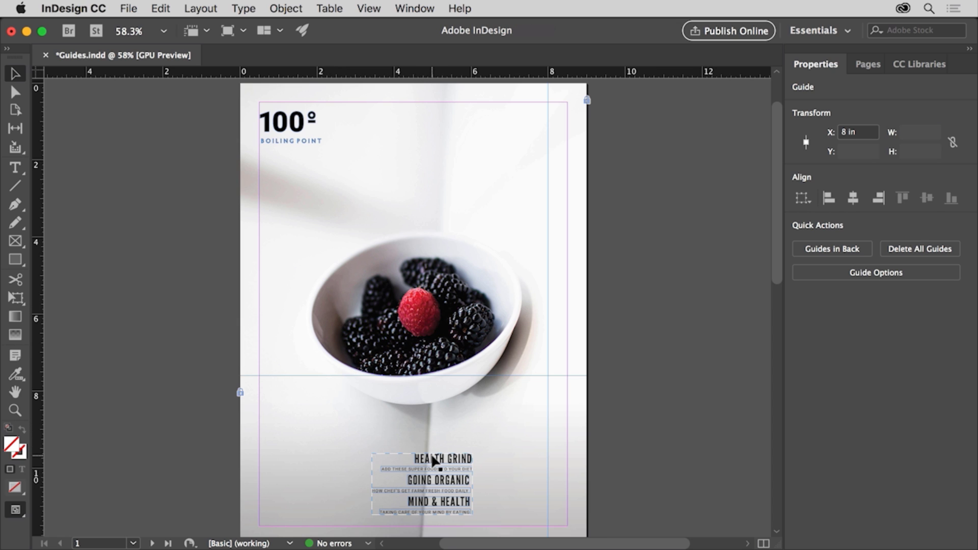
drag(448, 462, 506, 462)
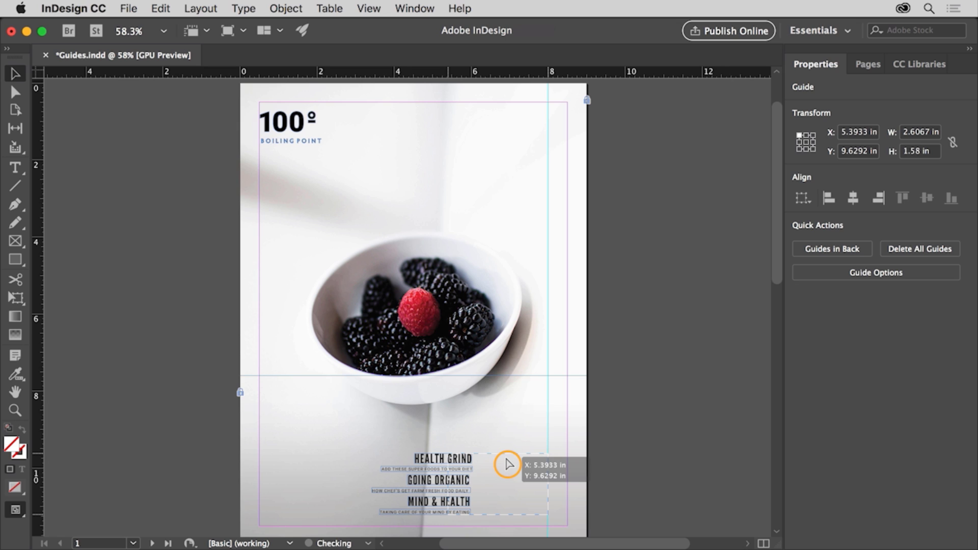
drag(507, 459, 507, 459)
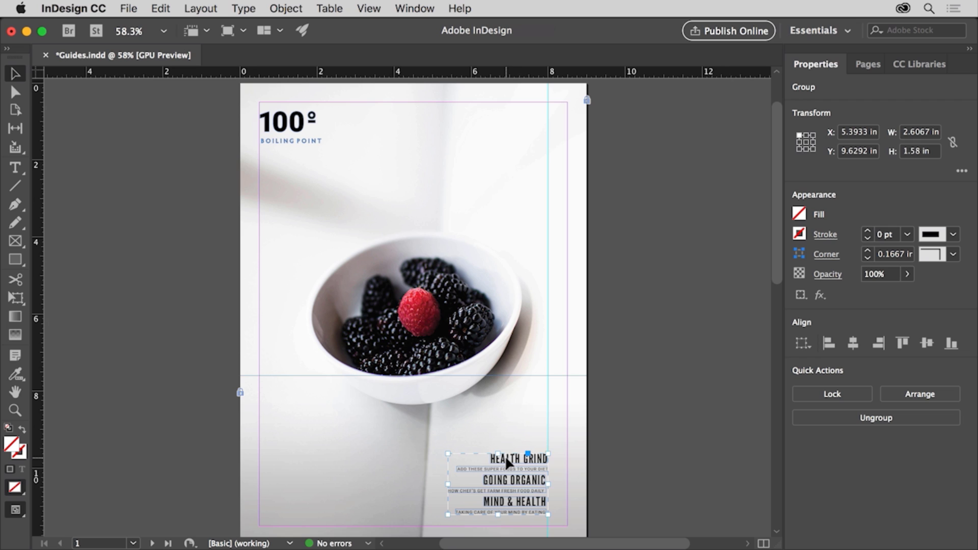
click(593, 411)
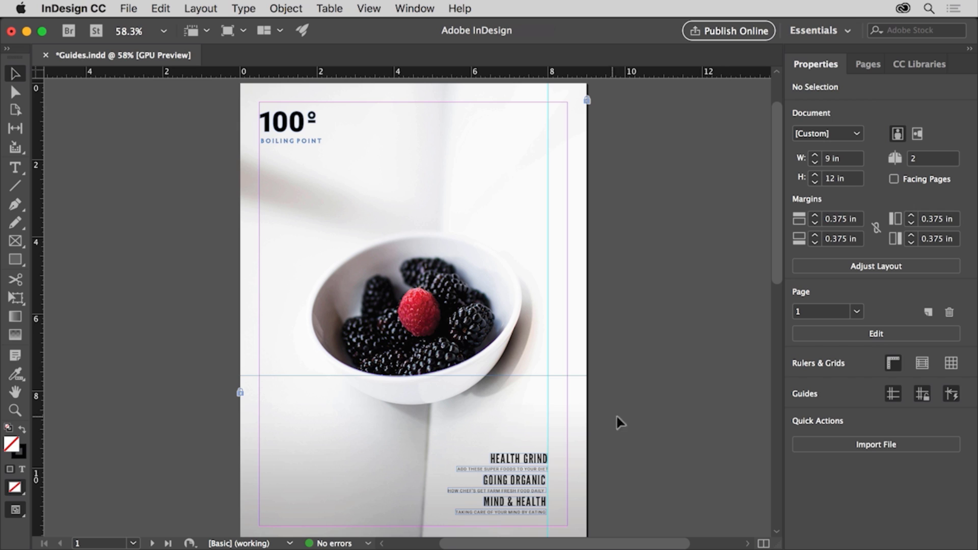
Step: Toggle the guide lock, and hide the guides and show them again
click(918, 396)
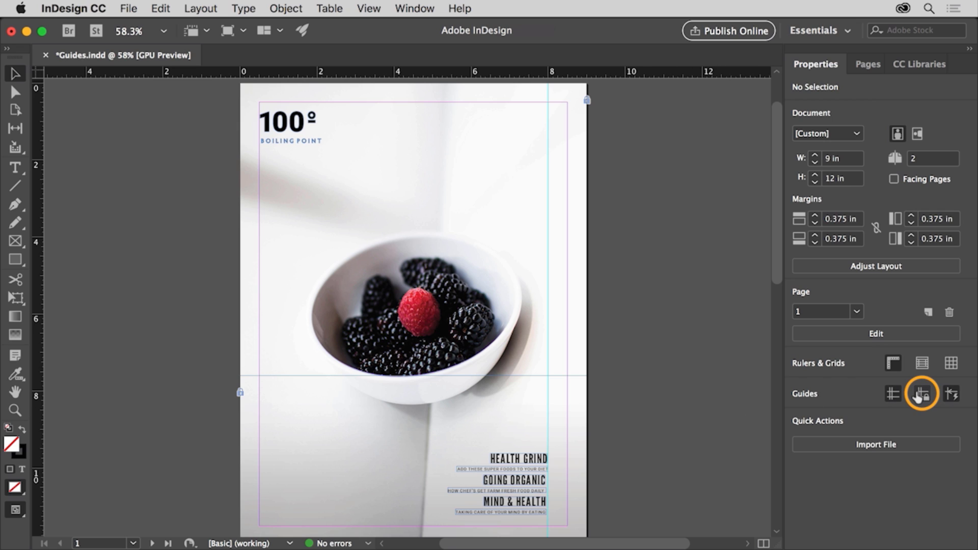
click(892, 401)
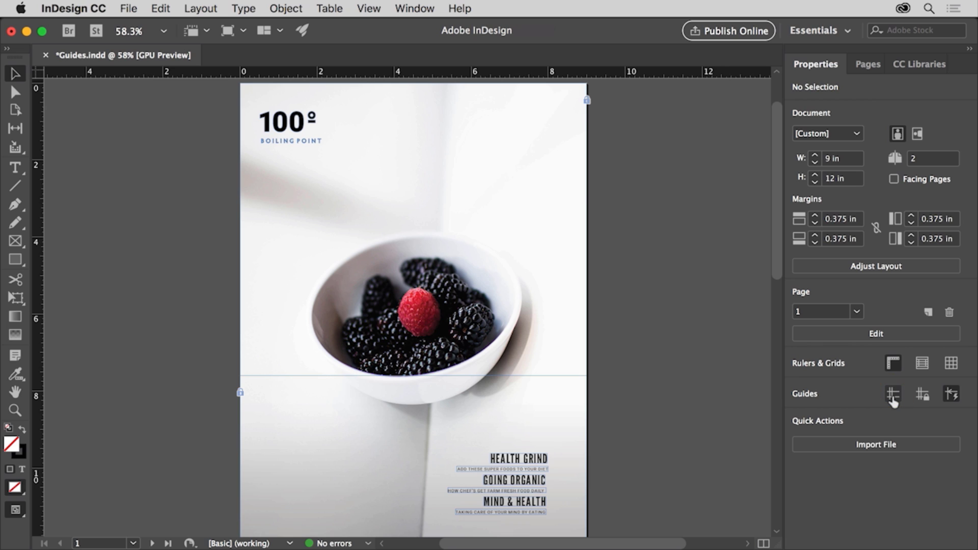
click(893, 401)
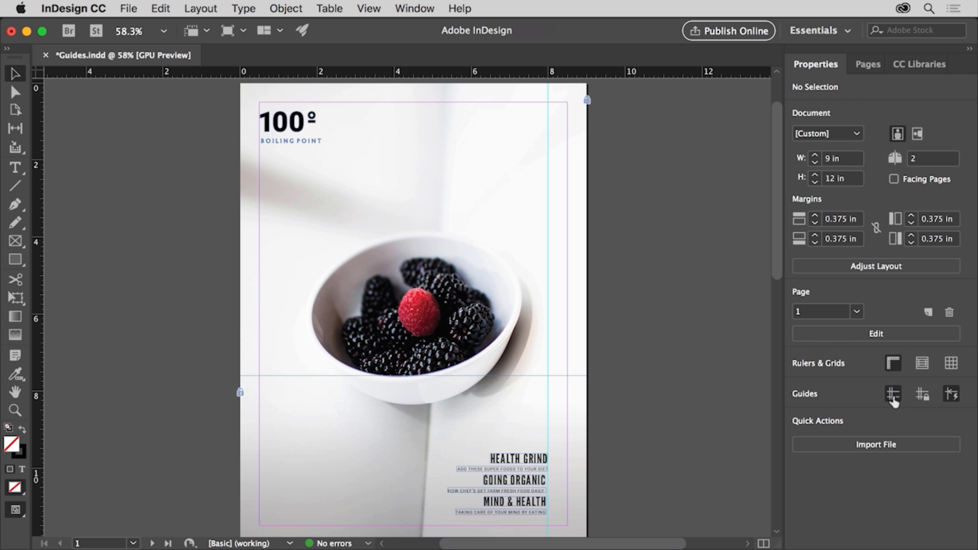